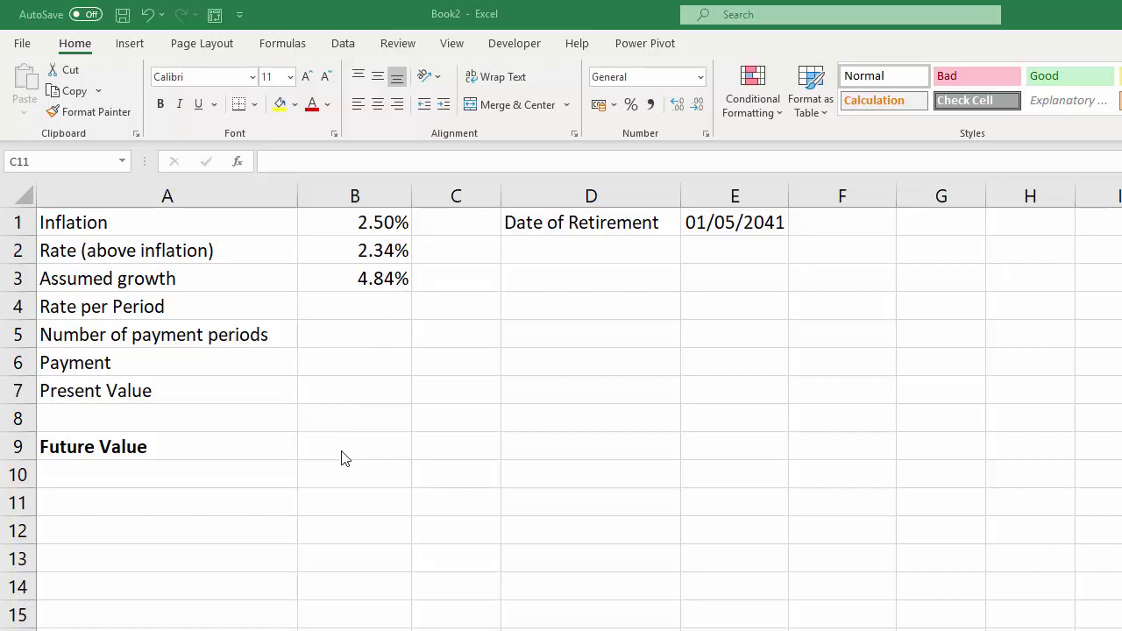
- Calculate the Rate per Period in B4 by dividing the rate above inflation in B2 by 12
click(373, 251)
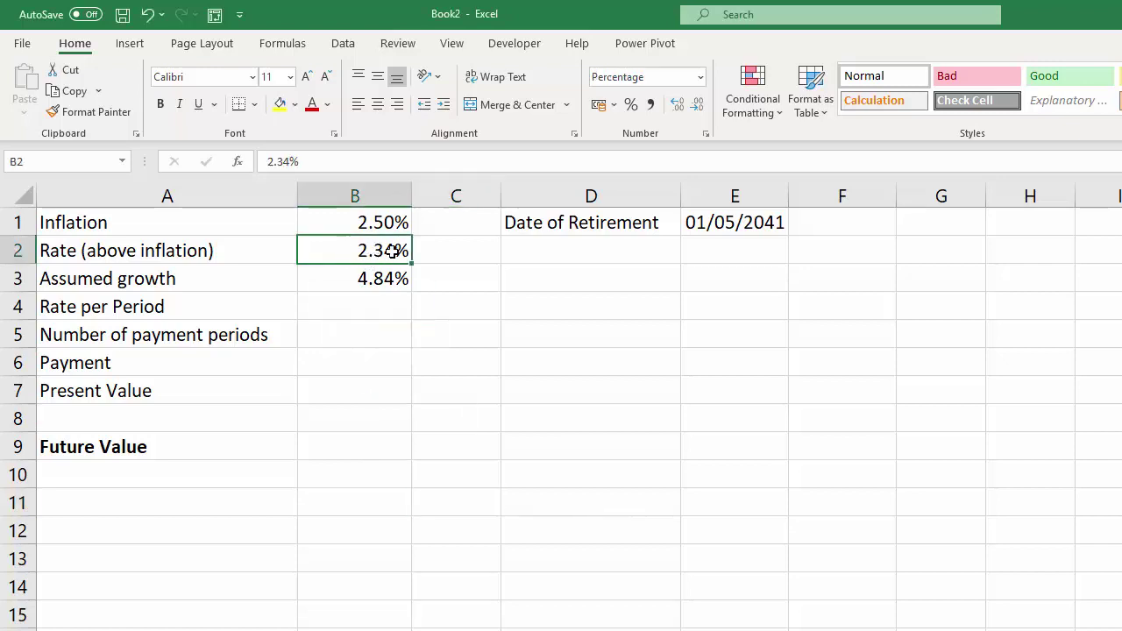
click(364, 280)
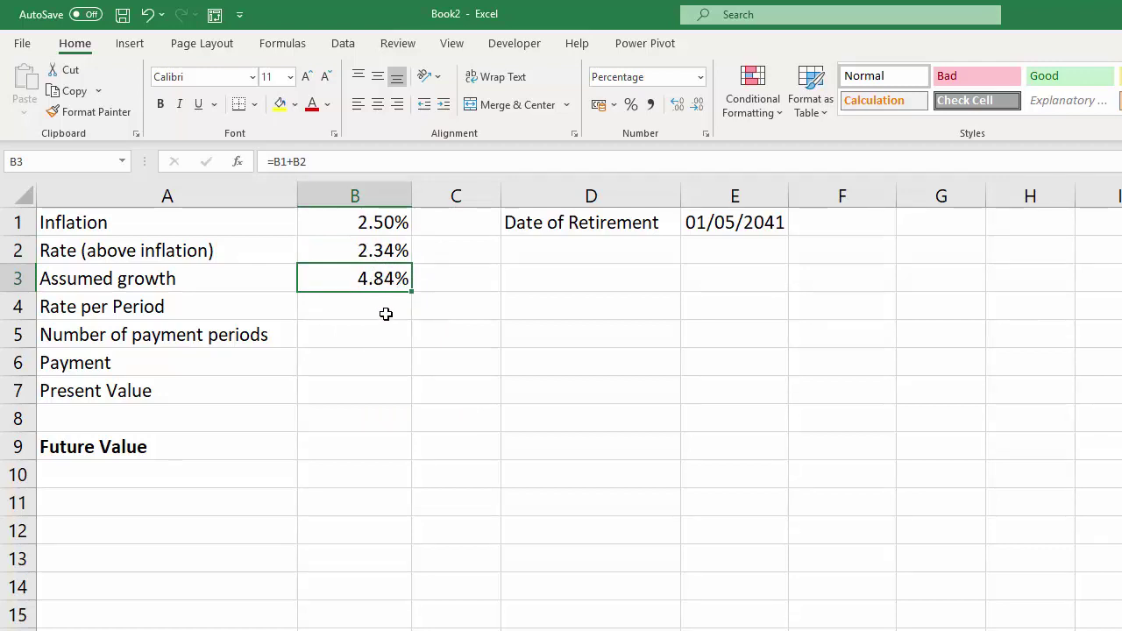
click(382, 305)
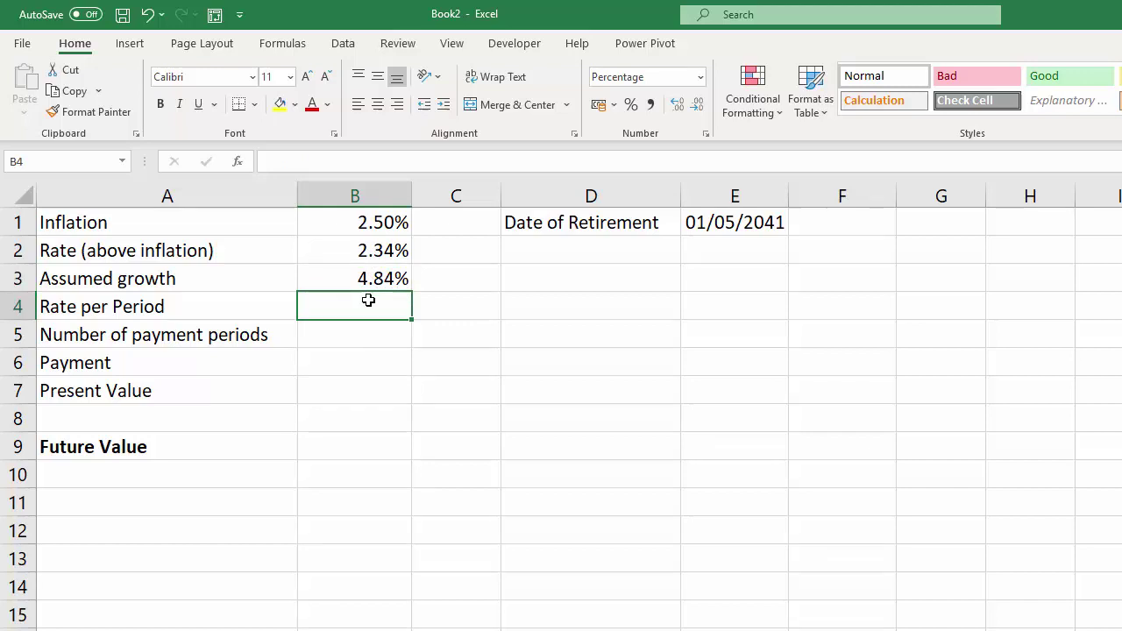
text(=)
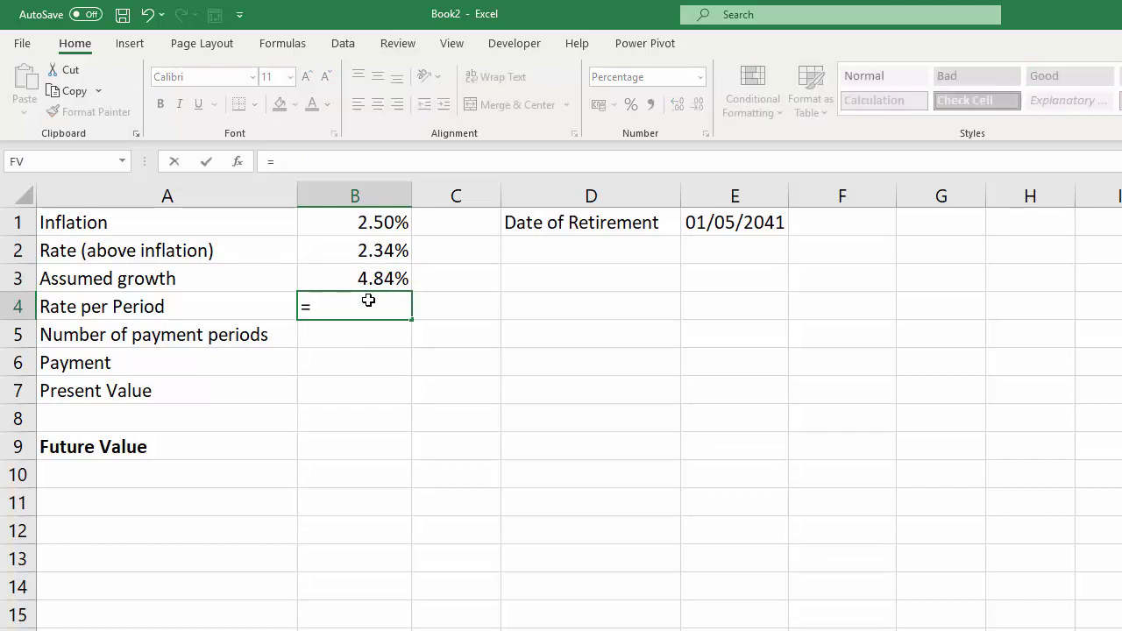
click(367, 252)
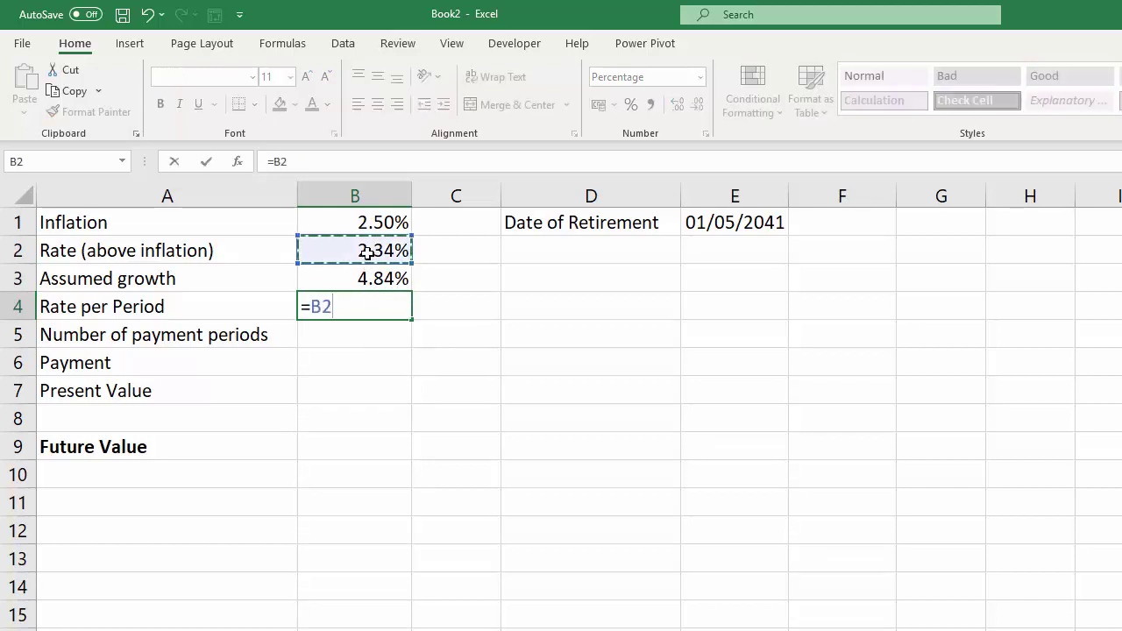
text(/12)
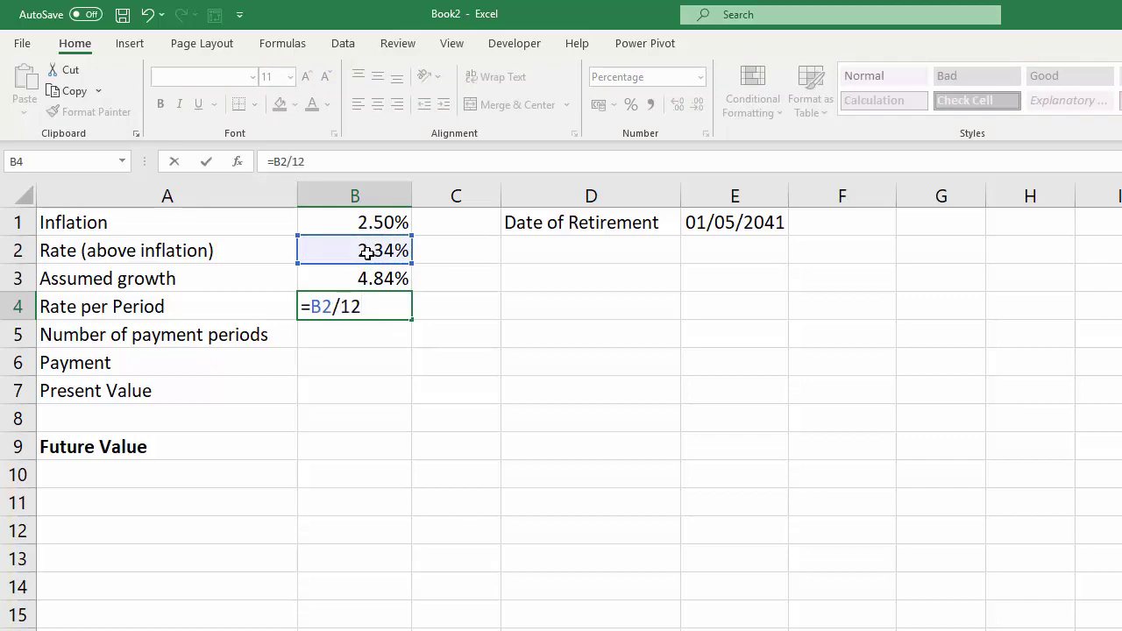
key(Return)
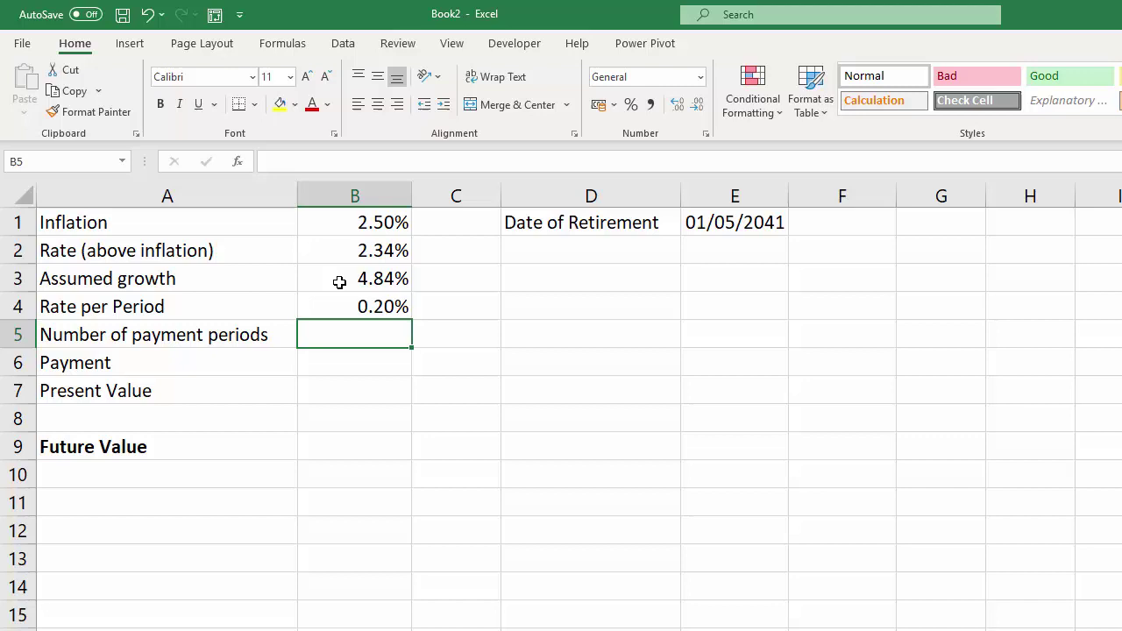
click(356, 308)
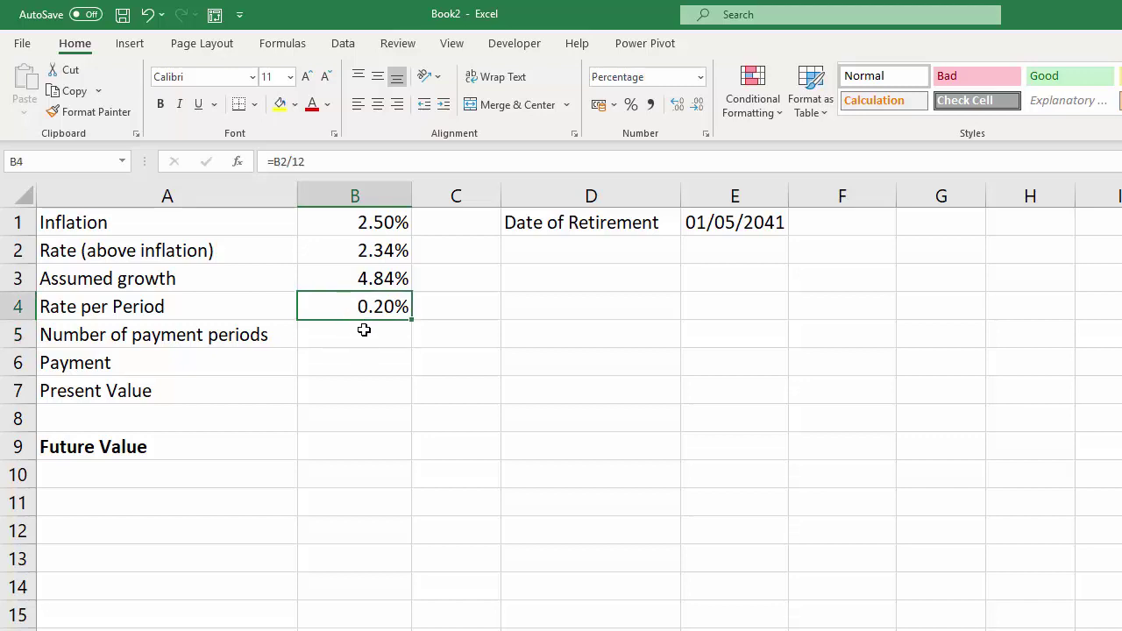
- Calculate the number of payment periods in B5 with DATEDIF, in months ("M") from "03/09/2019" to the retirement date in E1
click(370, 340)
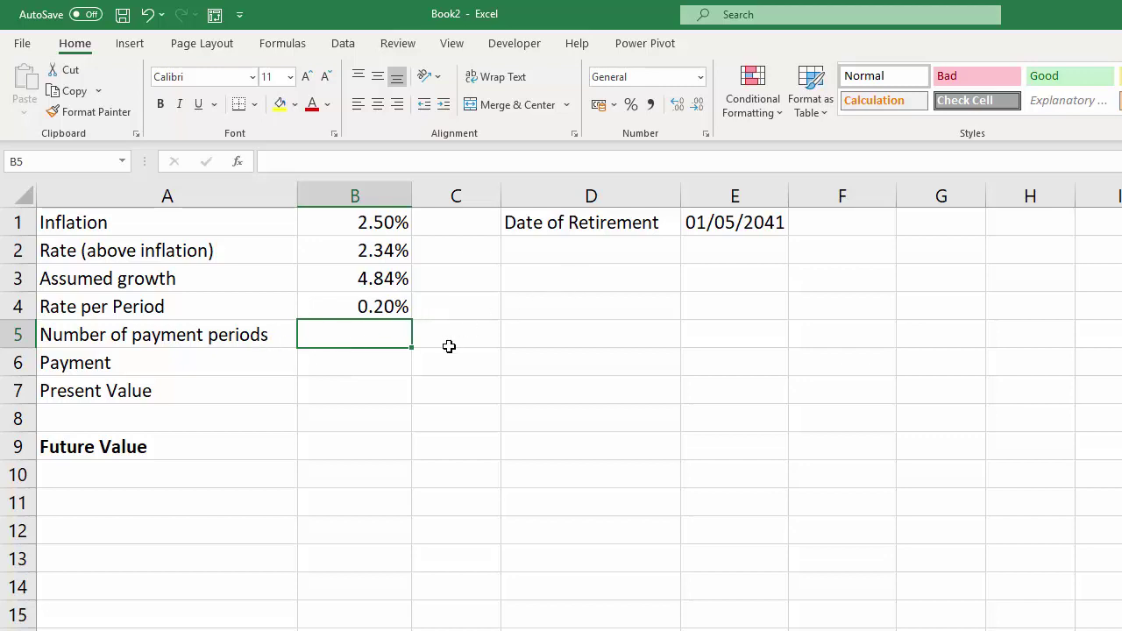
text(=date)
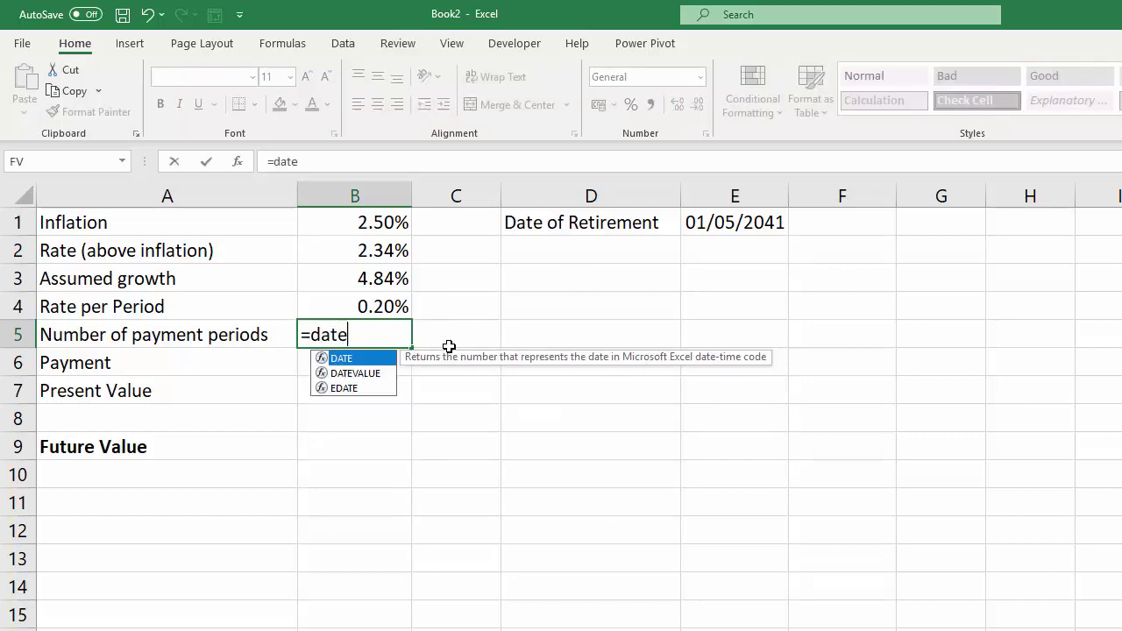
text(d)
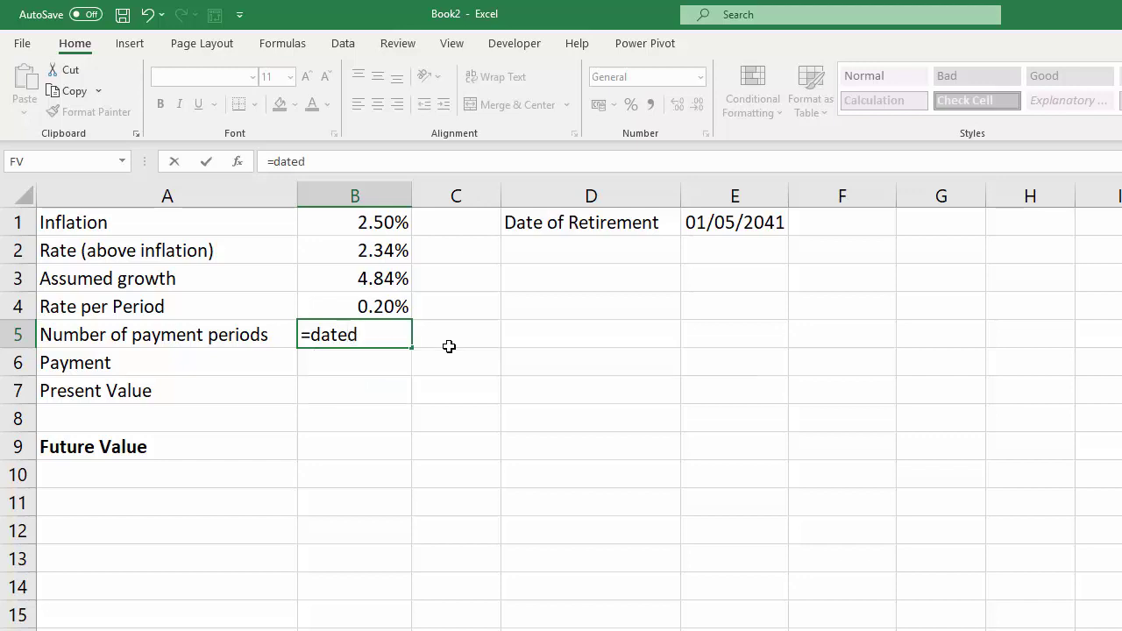
text(if()
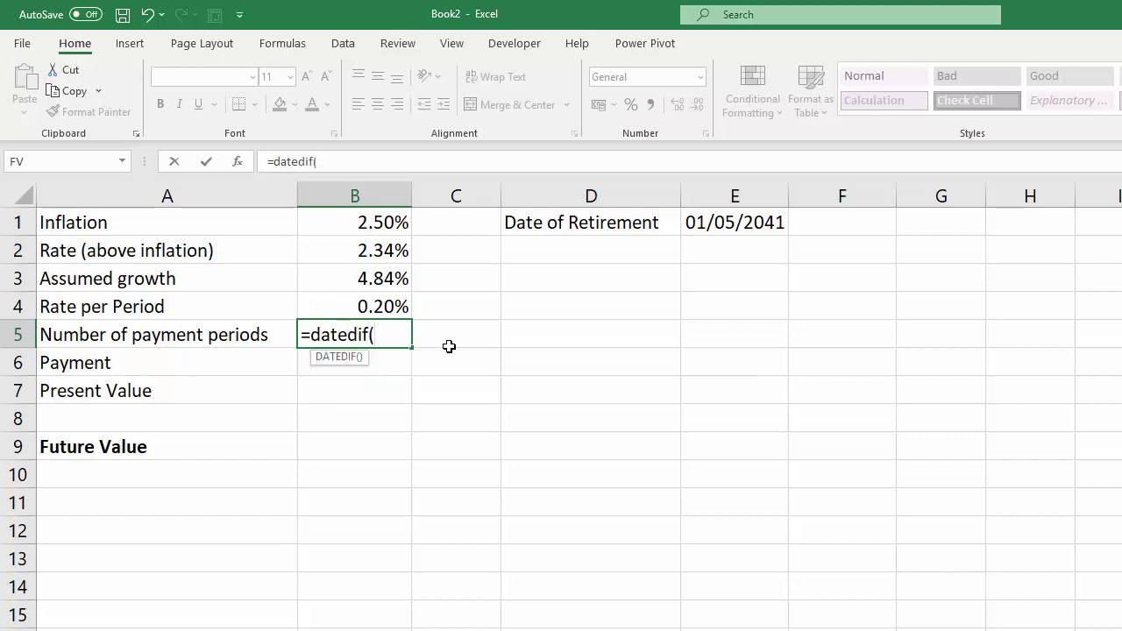
text("03/09/)
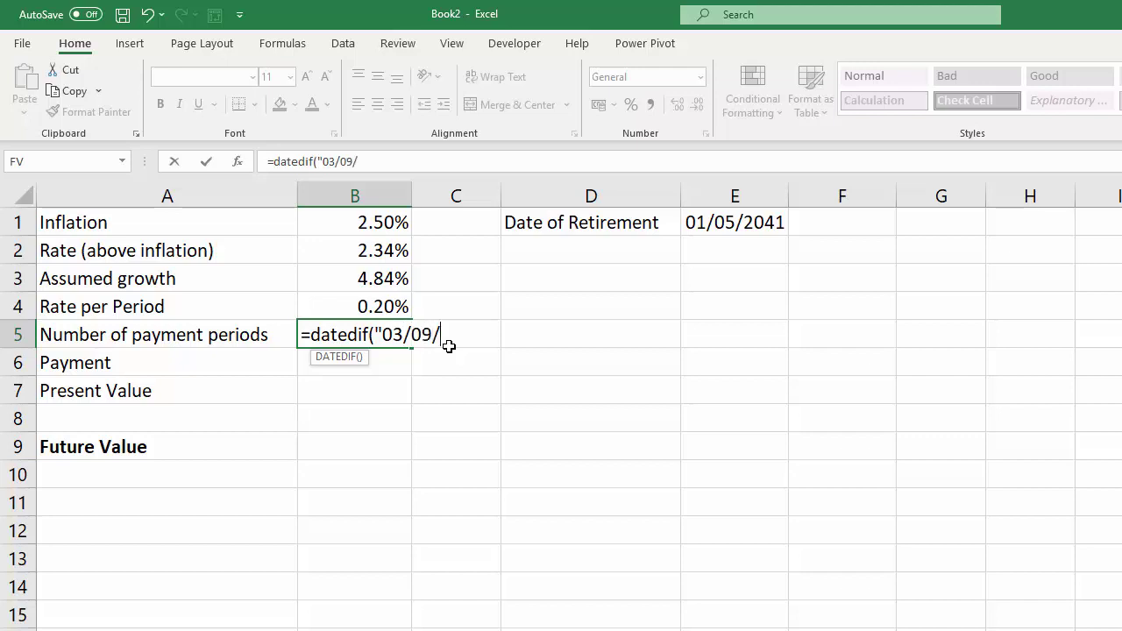
text(2019",)
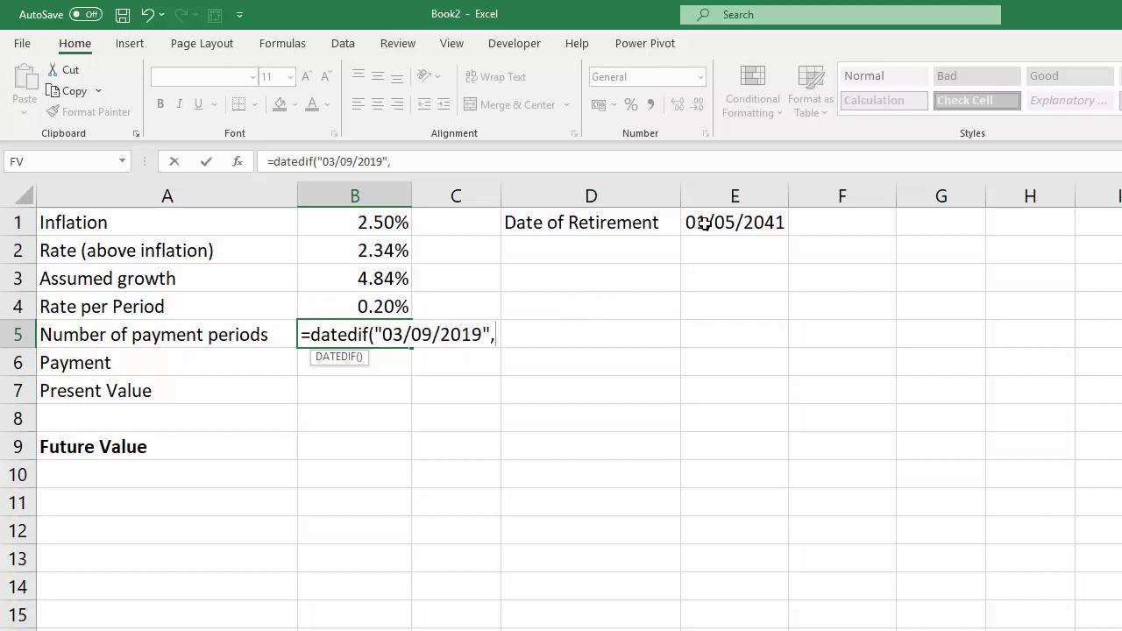
click(704, 223)
text(,"M")
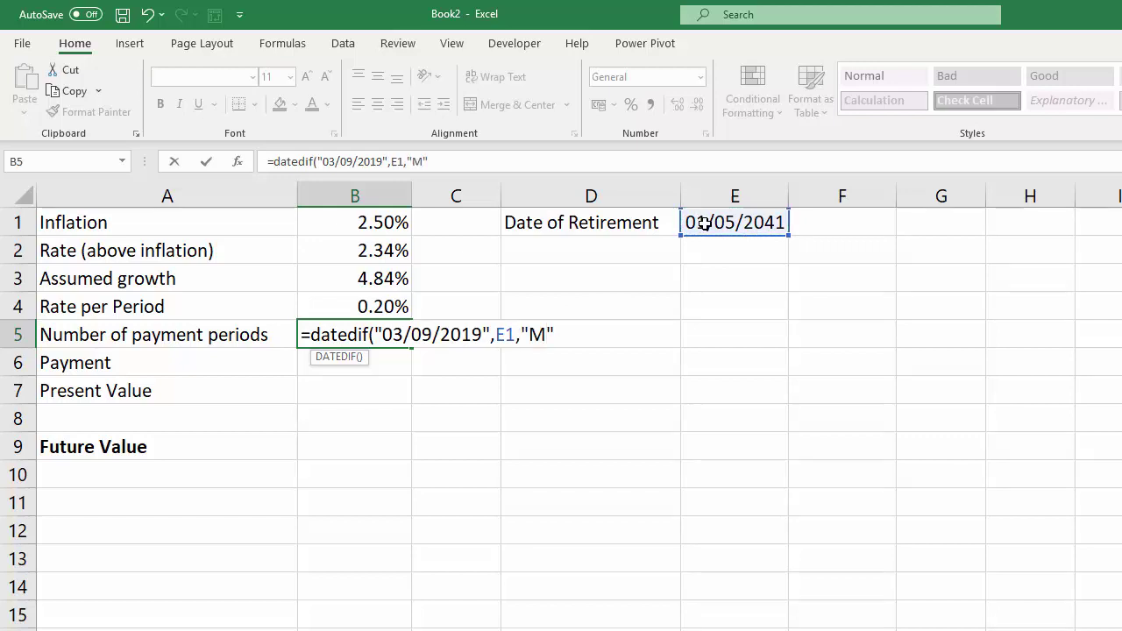
text())
key(Return)
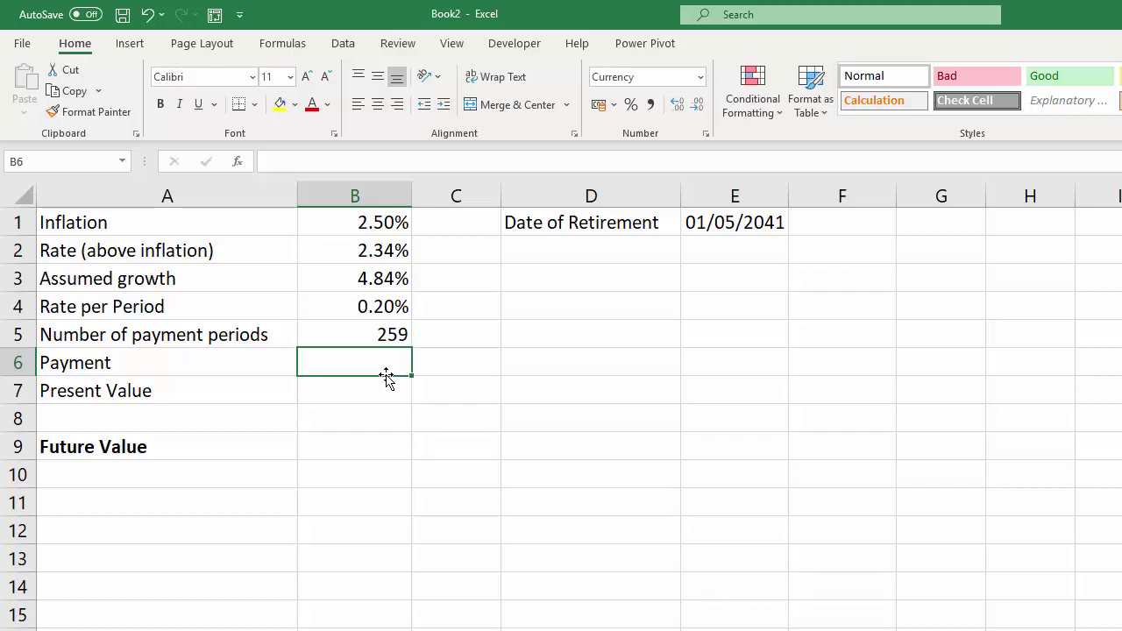
- Enter -650 as the Payment in B6 and -35000 as the Present Value in B7
text(-650)
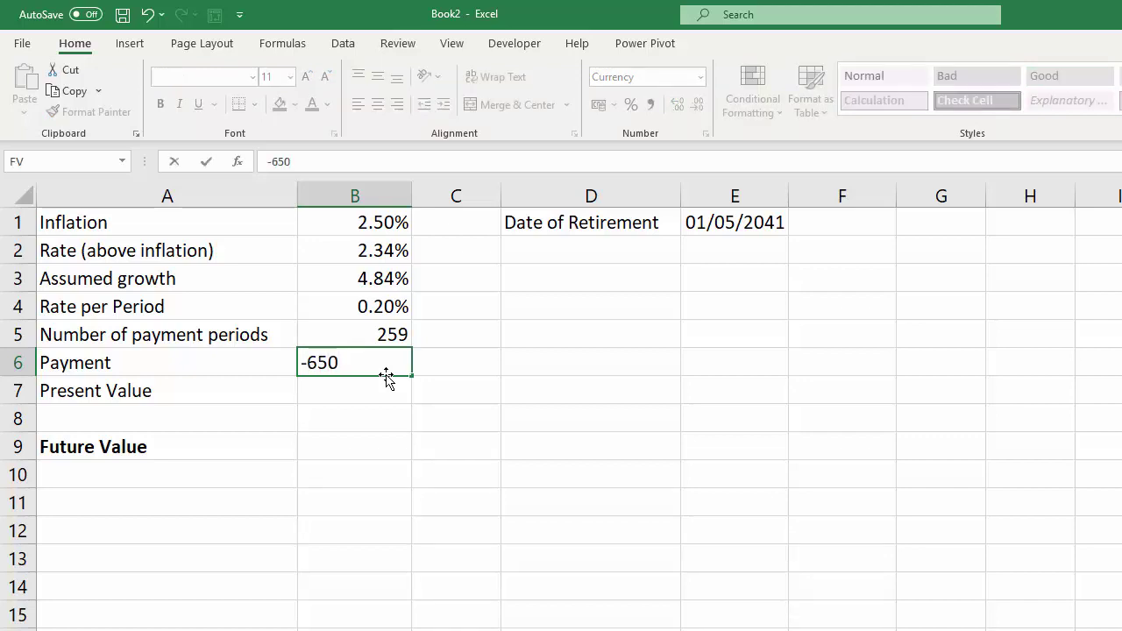
key(Return)
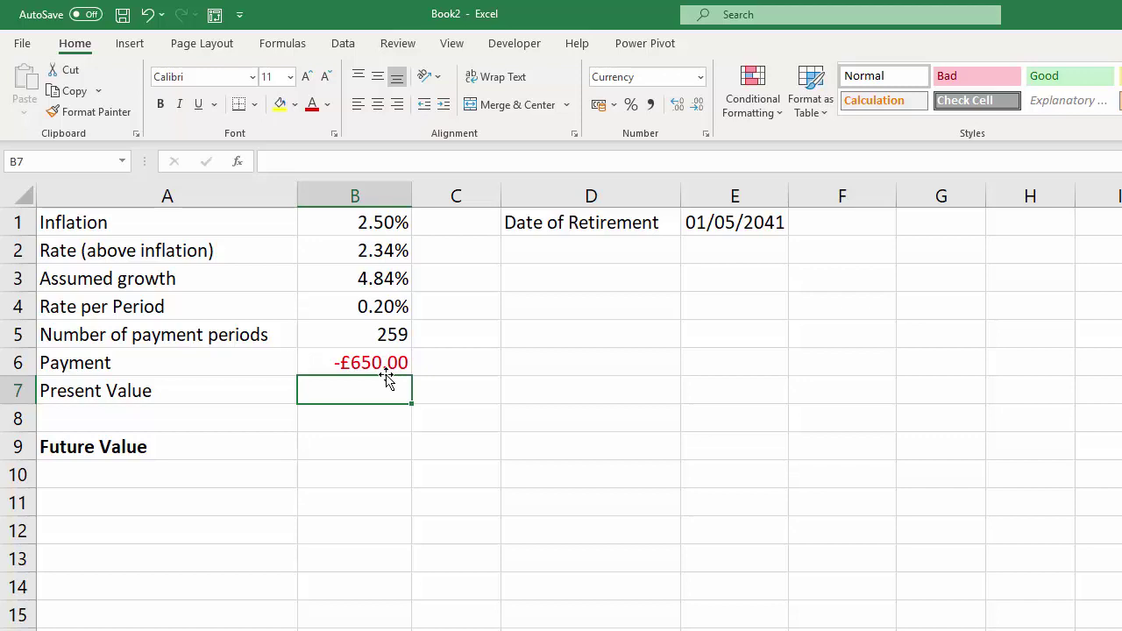
text(-£35,00)
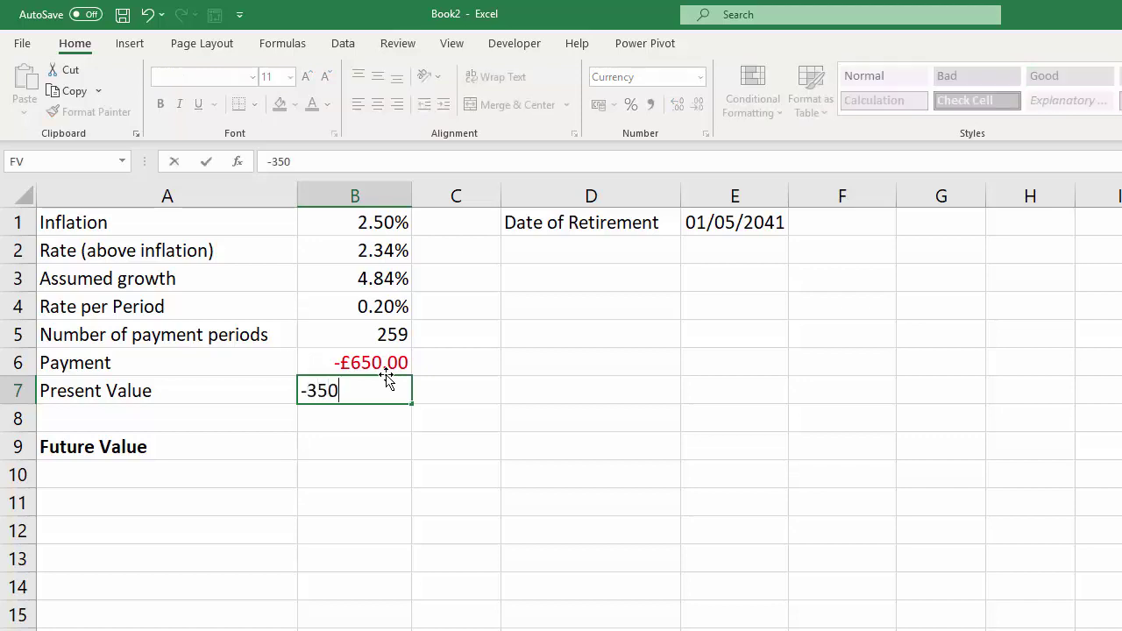
text(00)
key(Return)
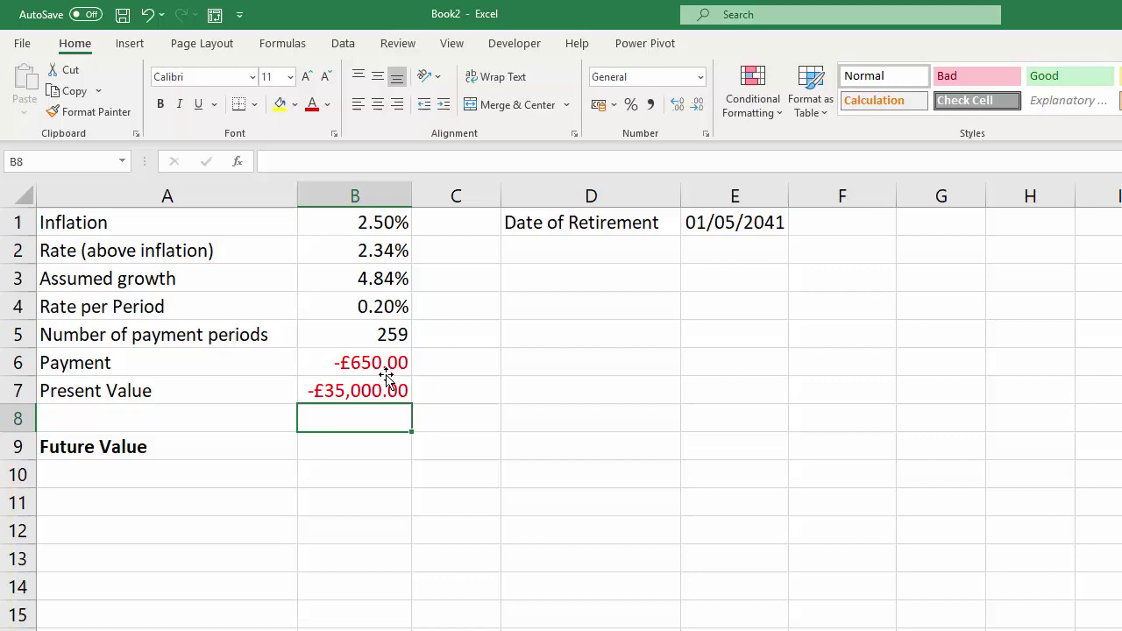
- Build an FV formula in B9 using B4 as rate, B5 as number of periods, B6 as payment and B7 as present value
scroll(386, 377, down, 1)
scroll(387, 377, up, 1)
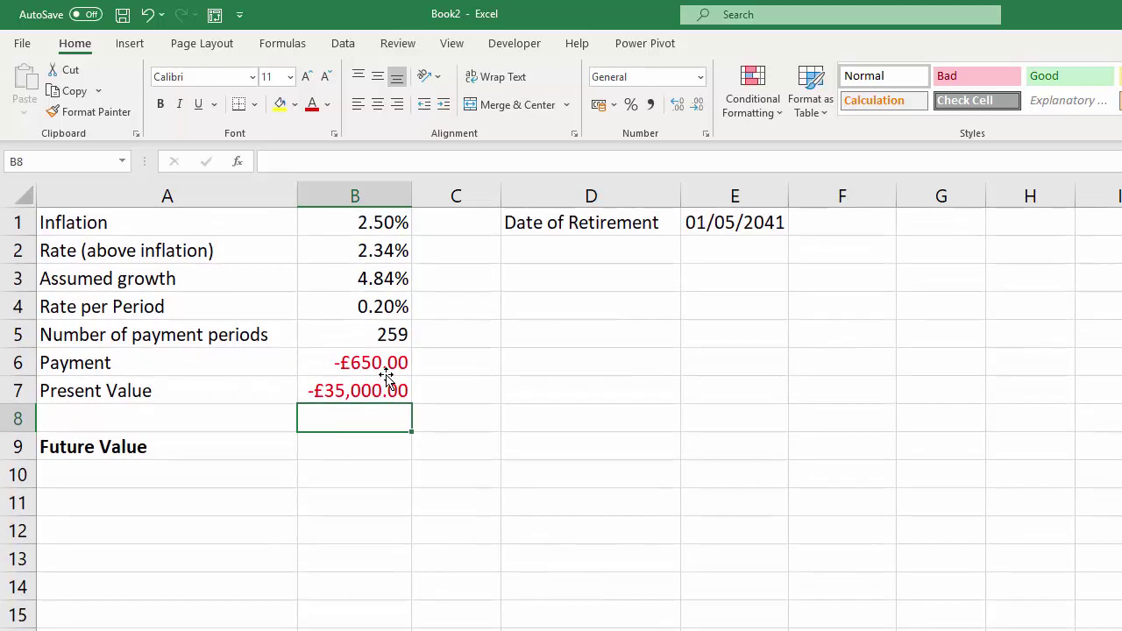
click(342, 448)
text(=)
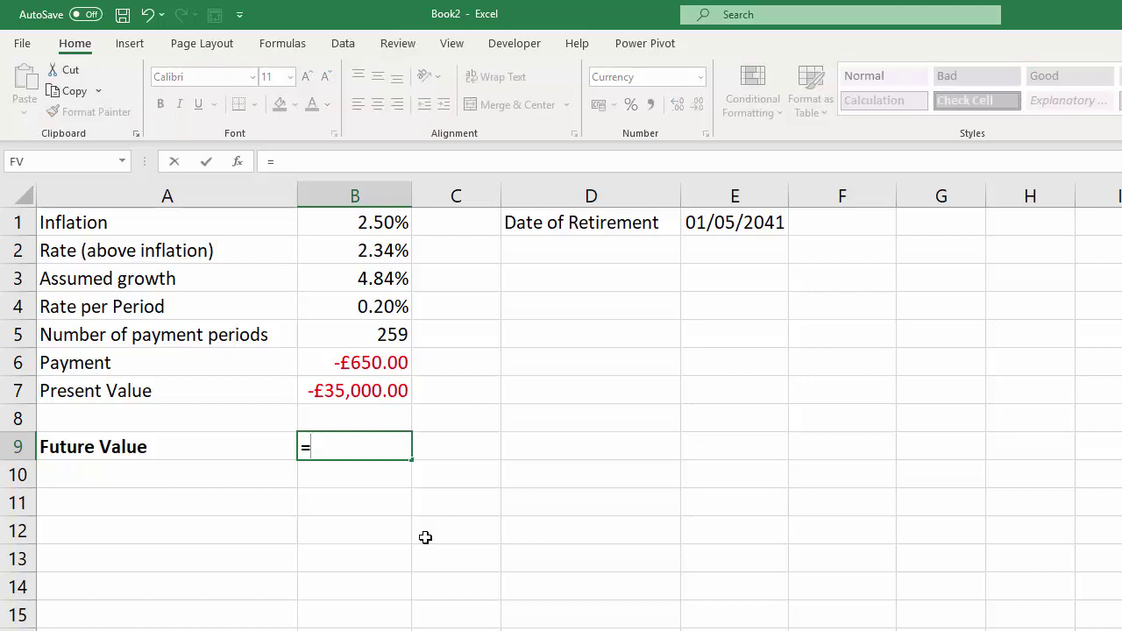
text(fv)
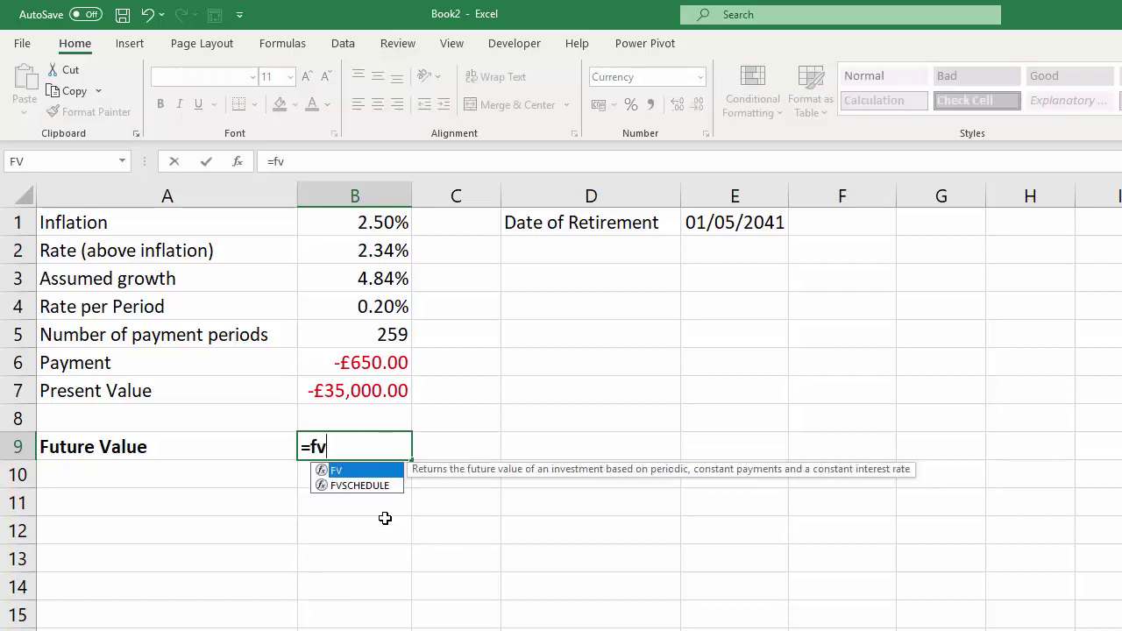
double_click(342, 473)
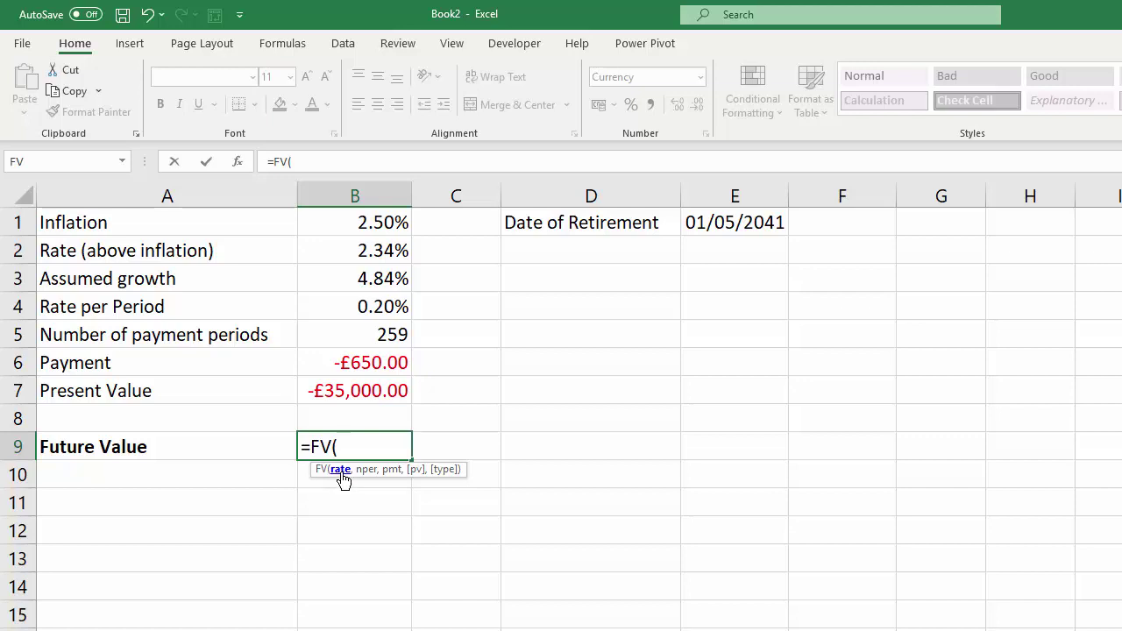
click(385, 306)
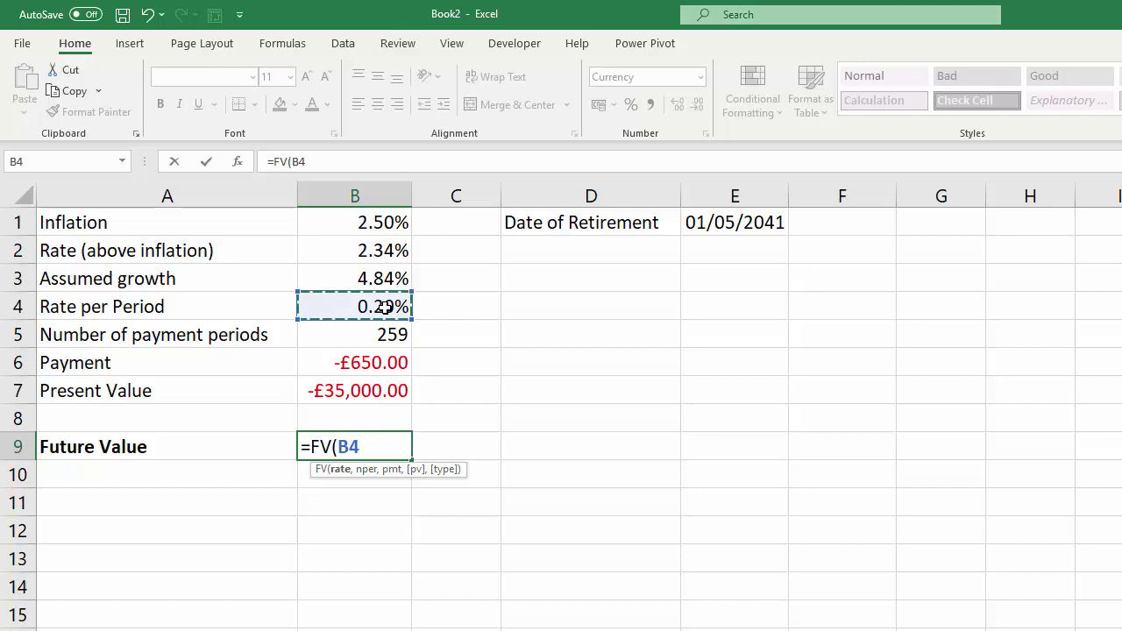
text(,)
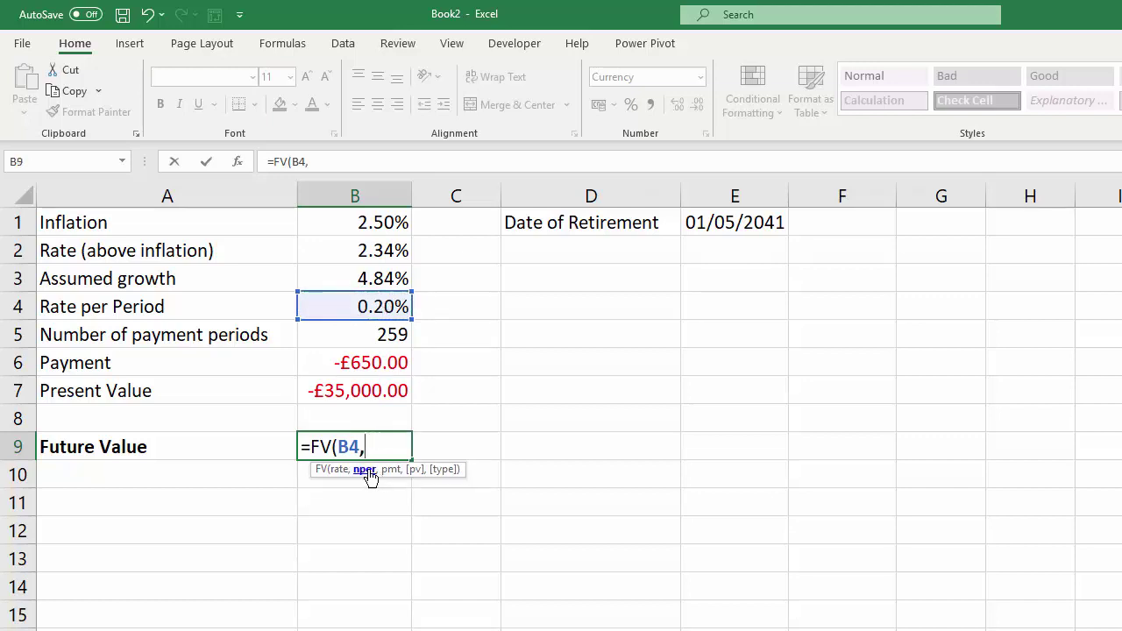
click(398, 335)
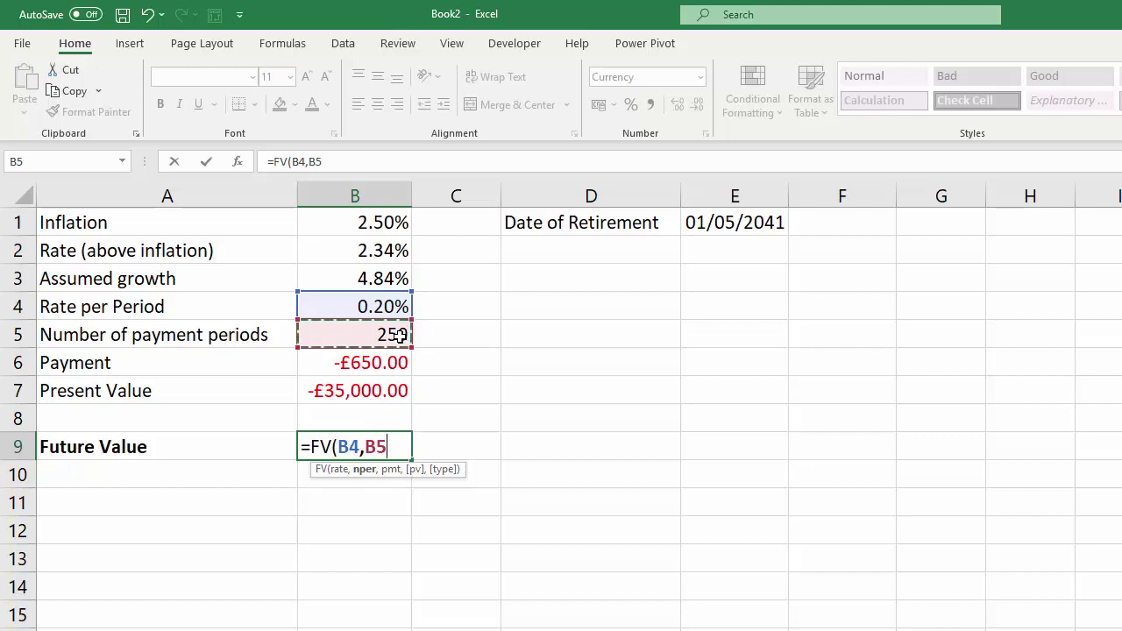
text(,)
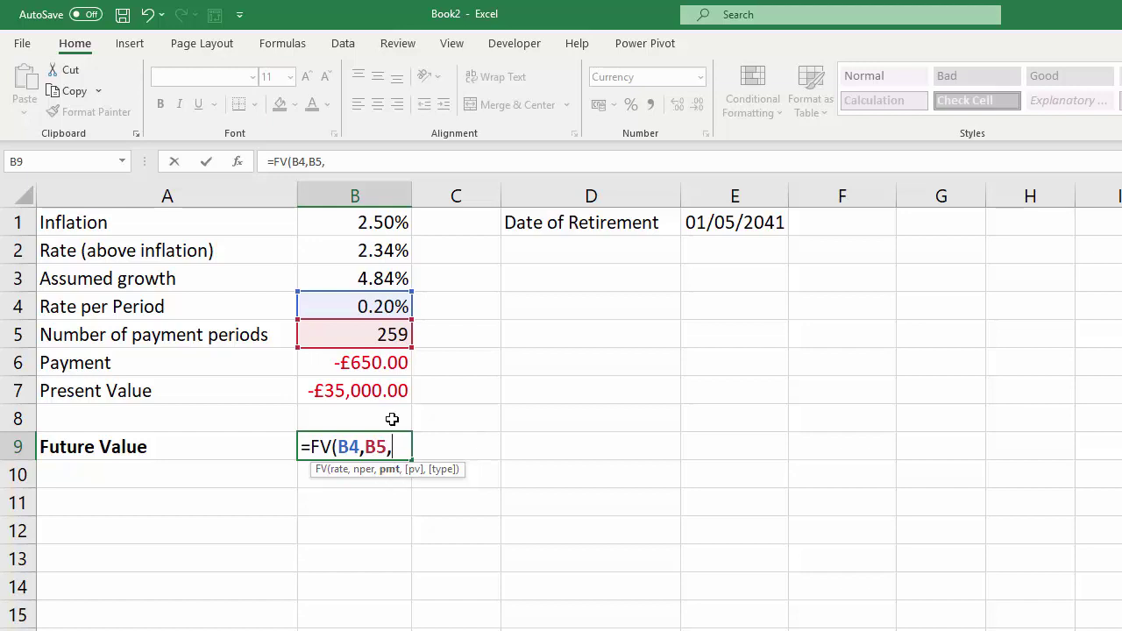
click(388, 359)
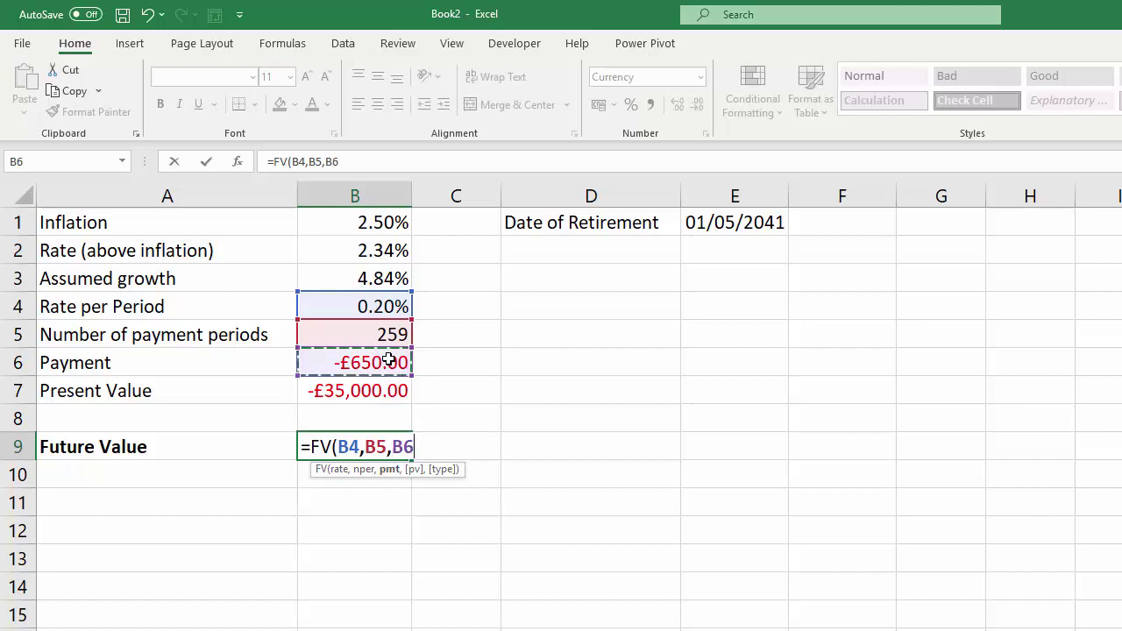
text(,)
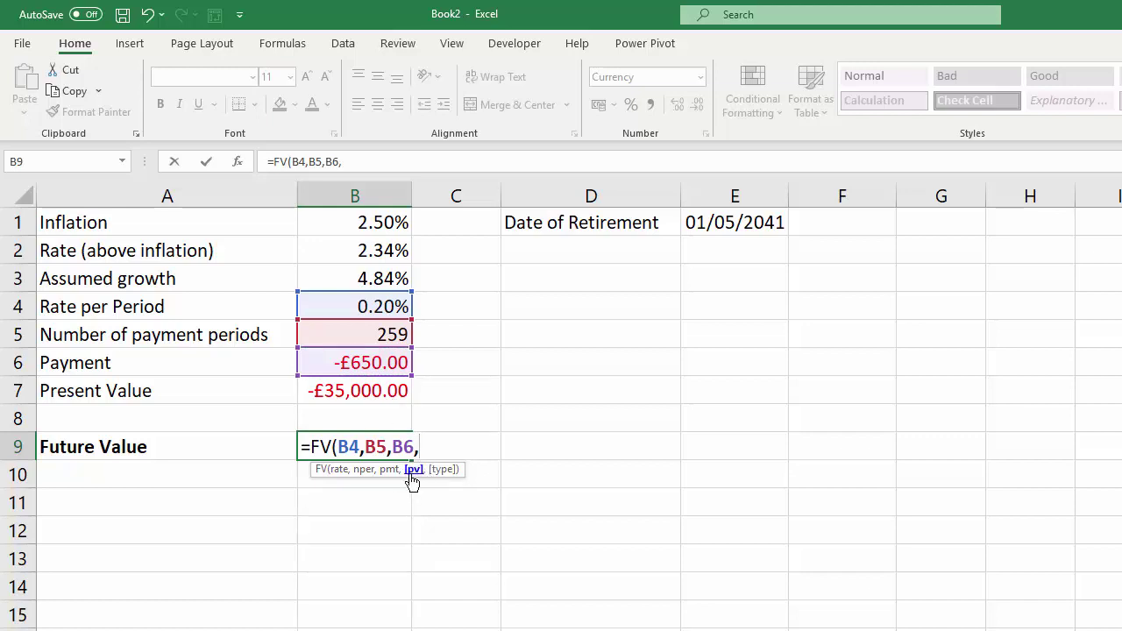
click(376, 395)
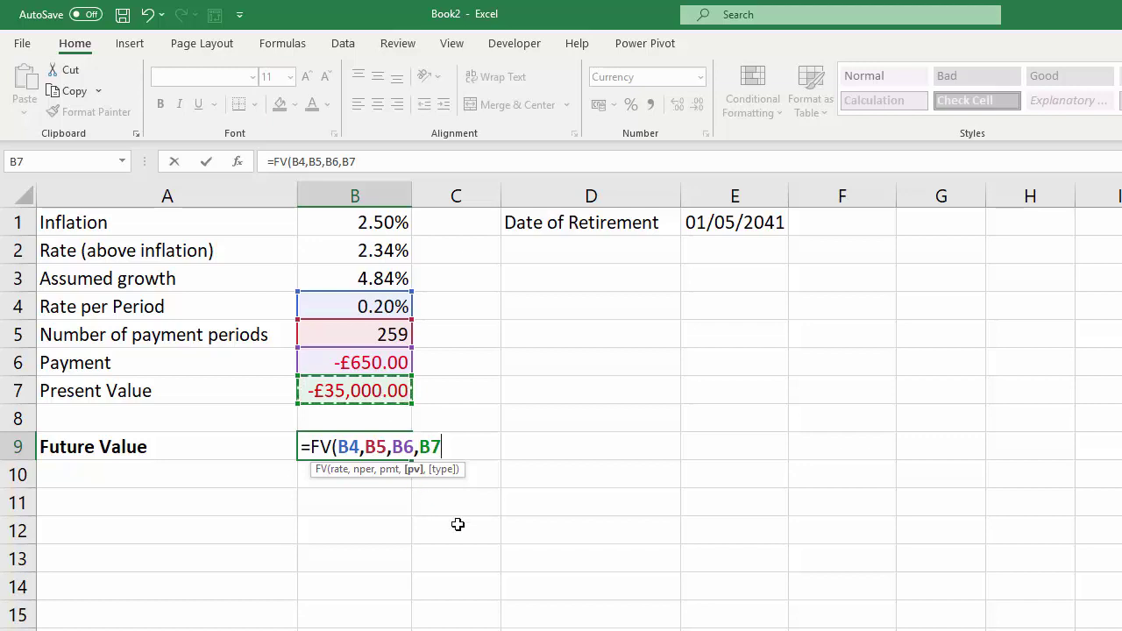
text(,)
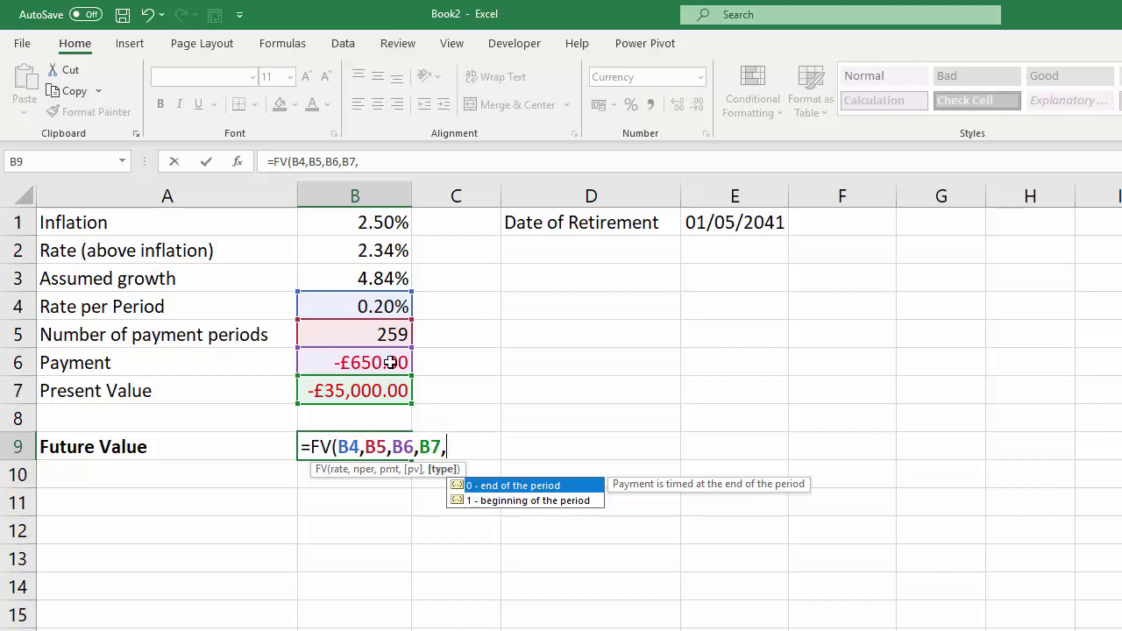
double_click(496, 485)
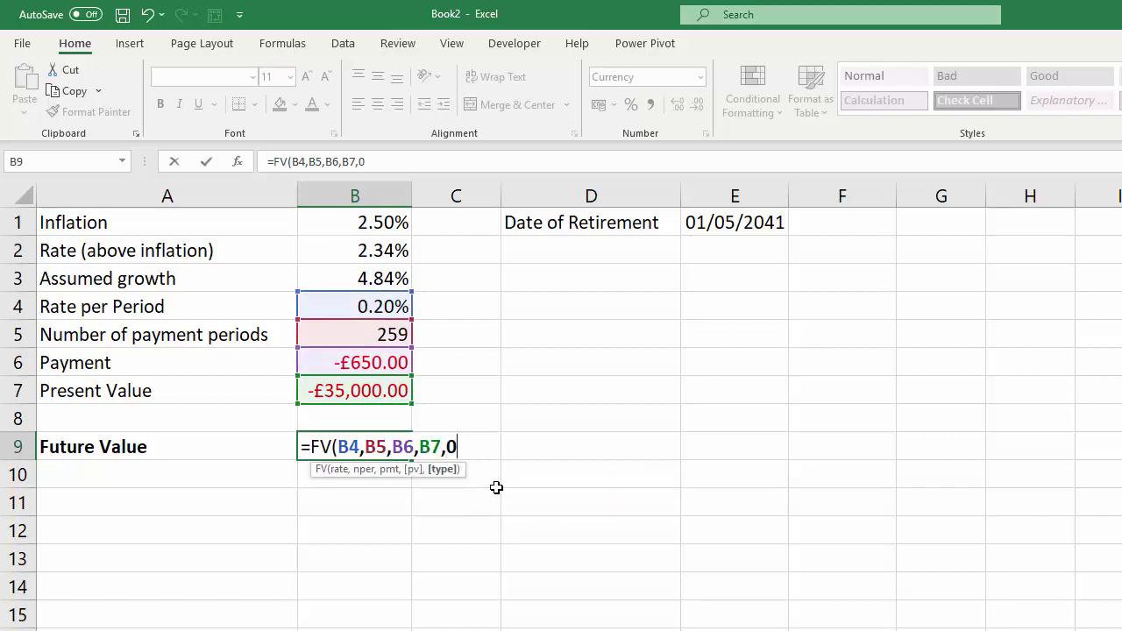
key(BackSpace)
key(BackSpace)
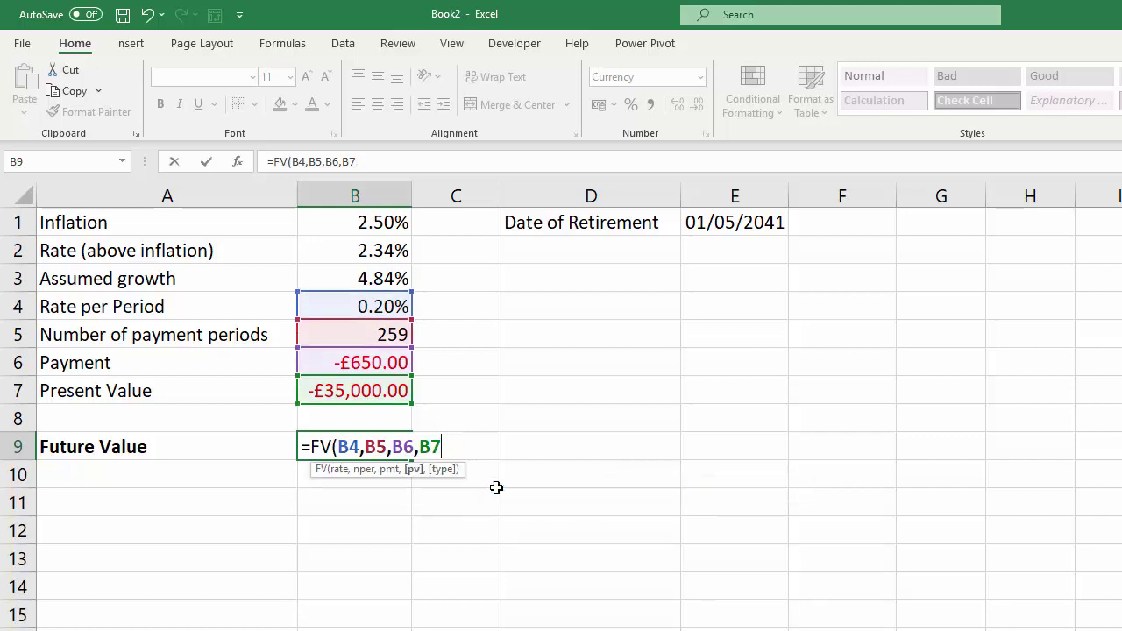
- Close and enter the FV formula in B9, then select the Future Value result cell
text())
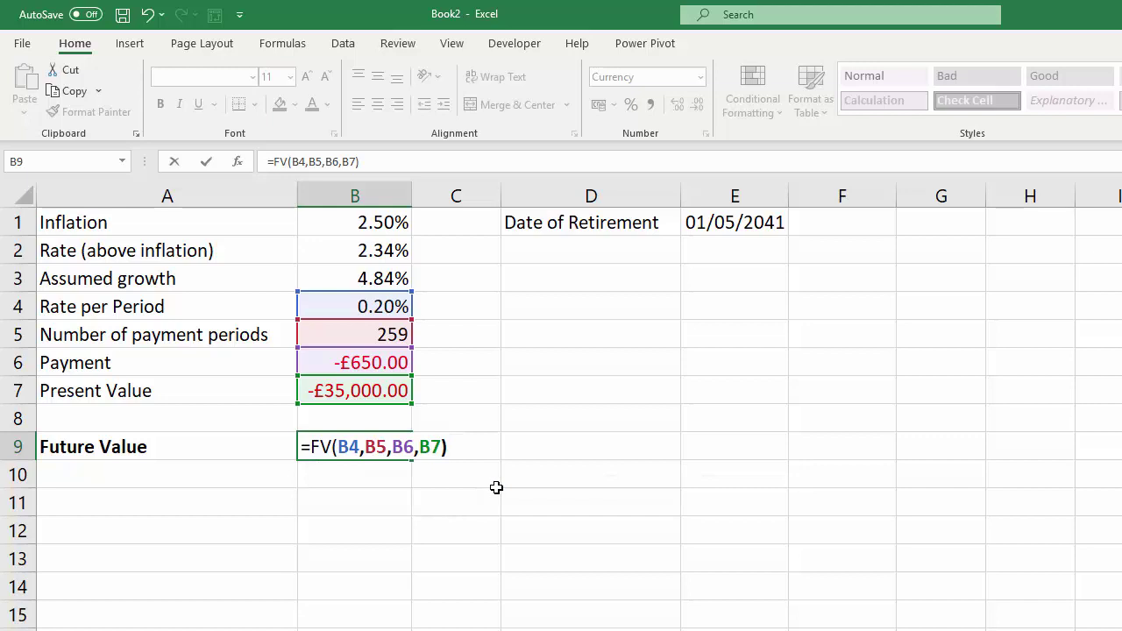
key(Return)
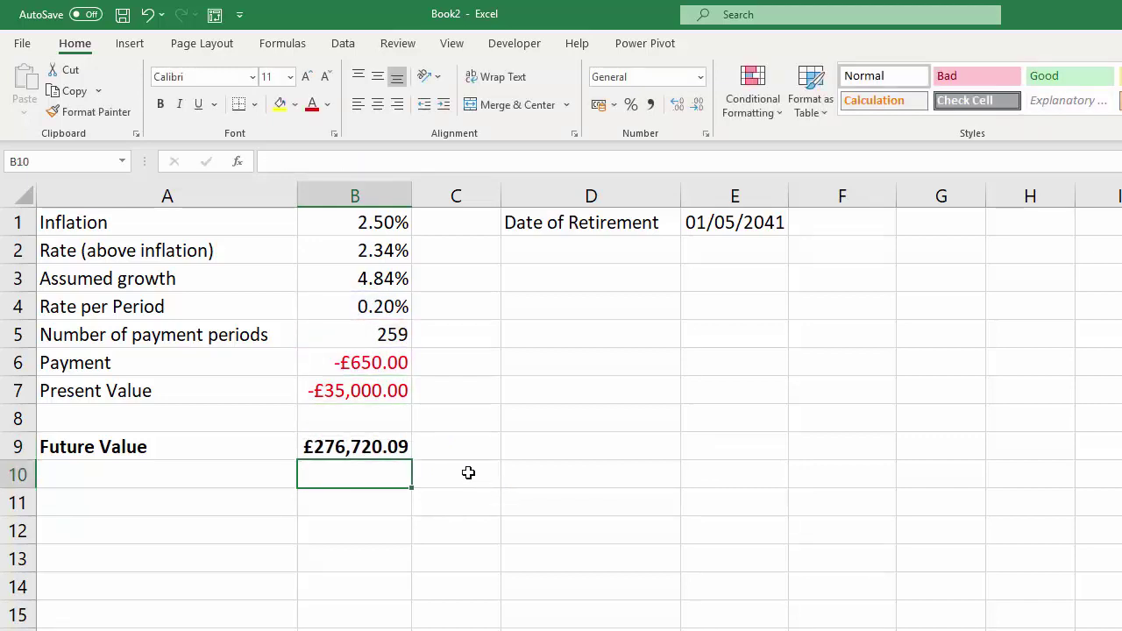
click(377, 444)
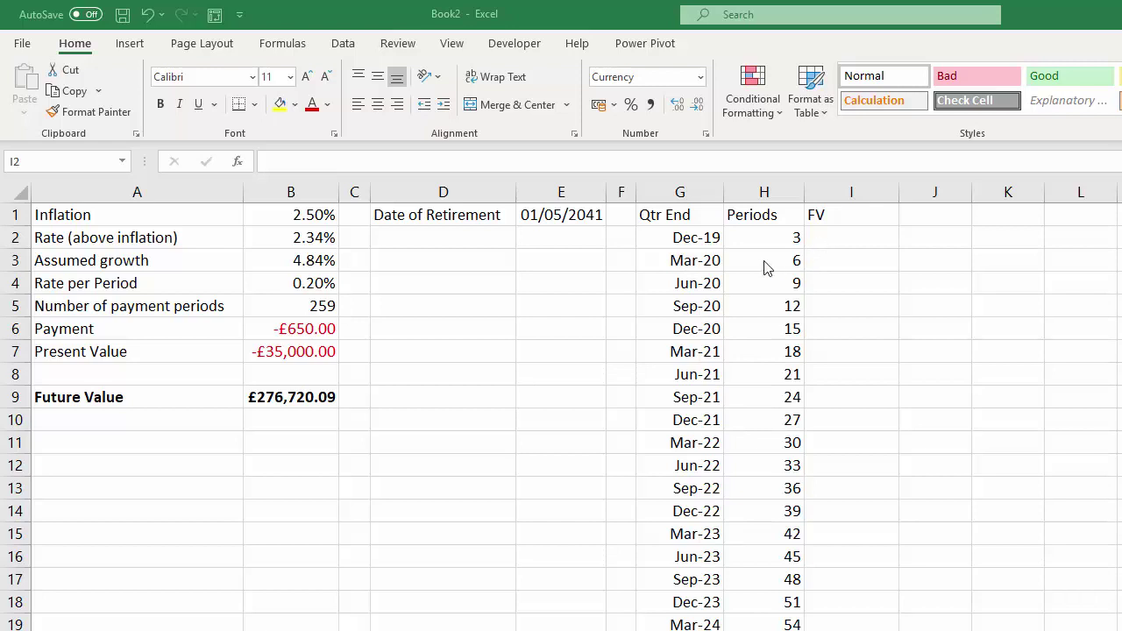
- Start an FV formula in I2 with absolute reference $B$4 as the rate and H2 as the number of periods
click(692, 239)
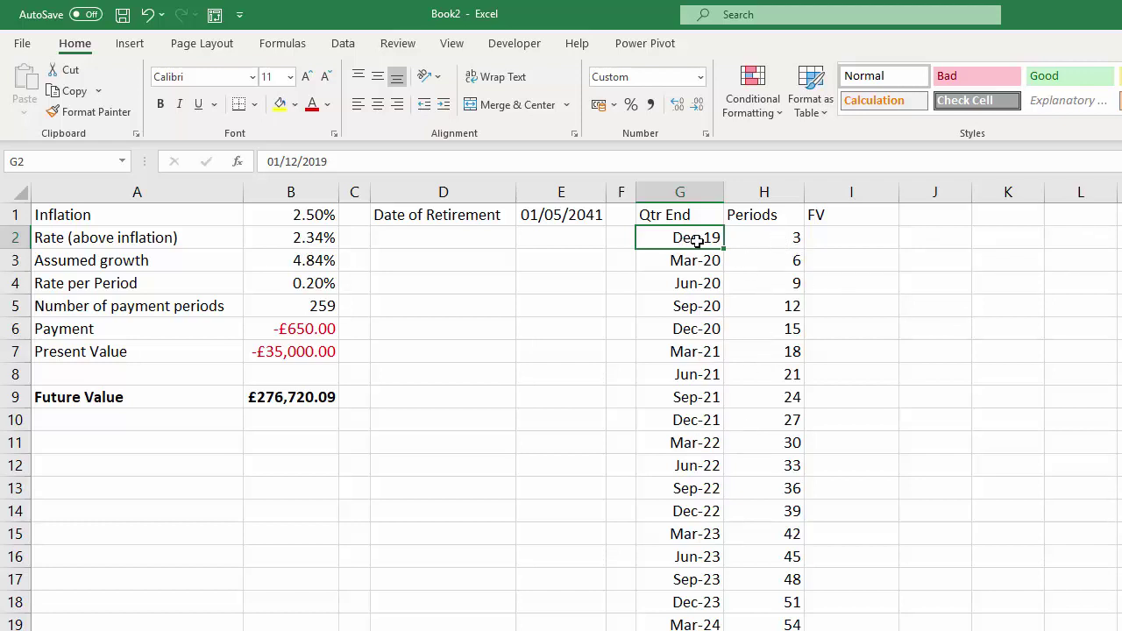
click(827, 242)
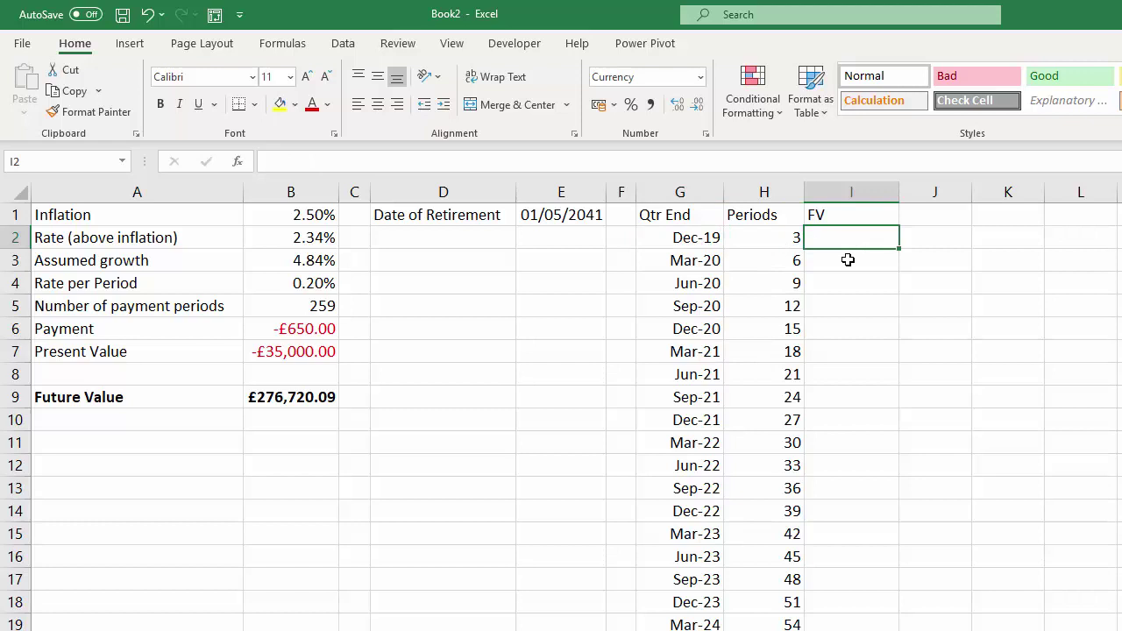
text(=f)
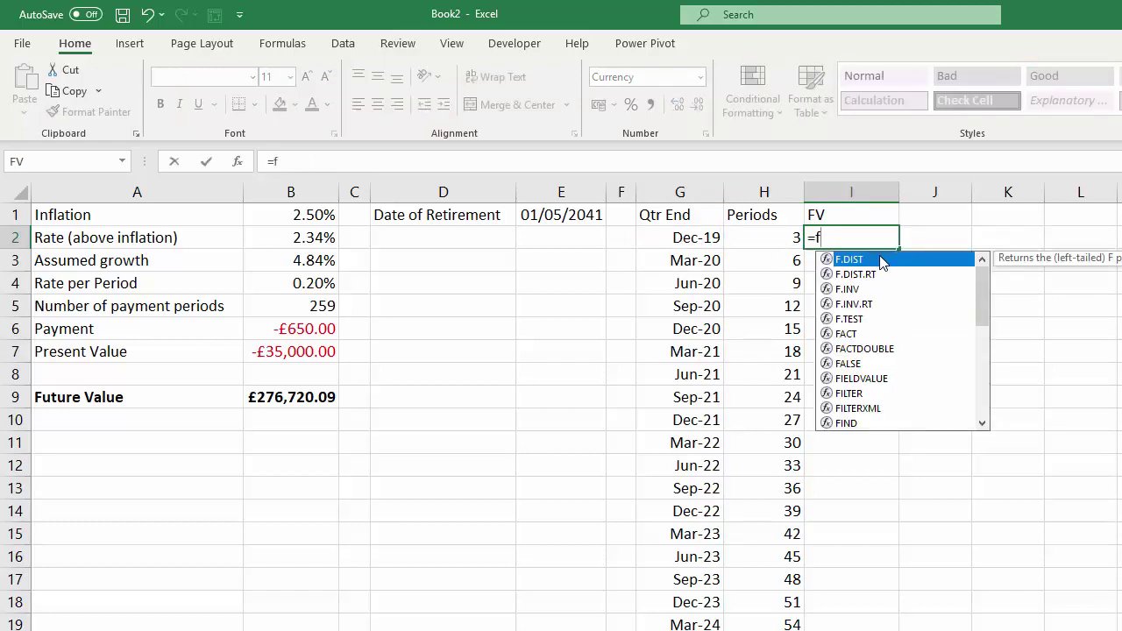
text(v)
double_click(844, 259)
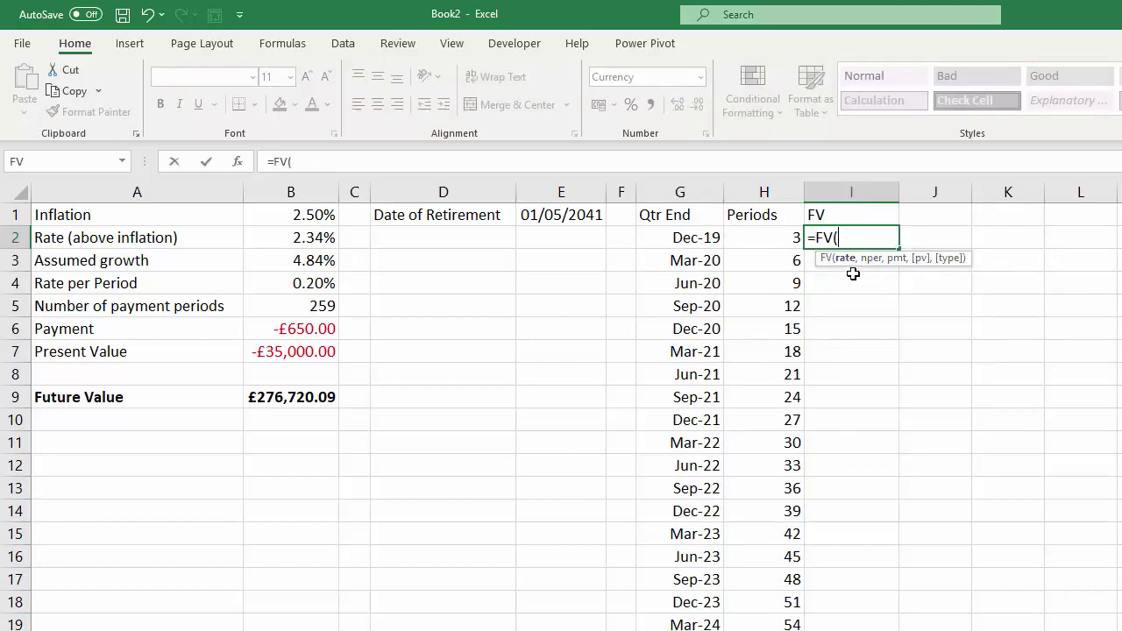
click(320, 283)
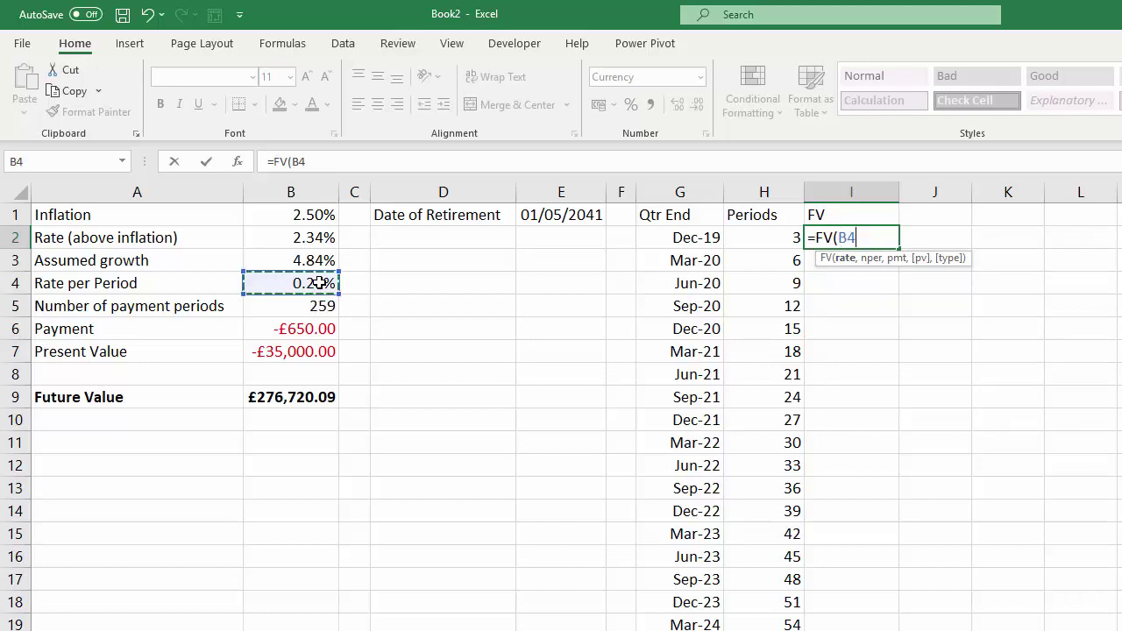
key(F4)
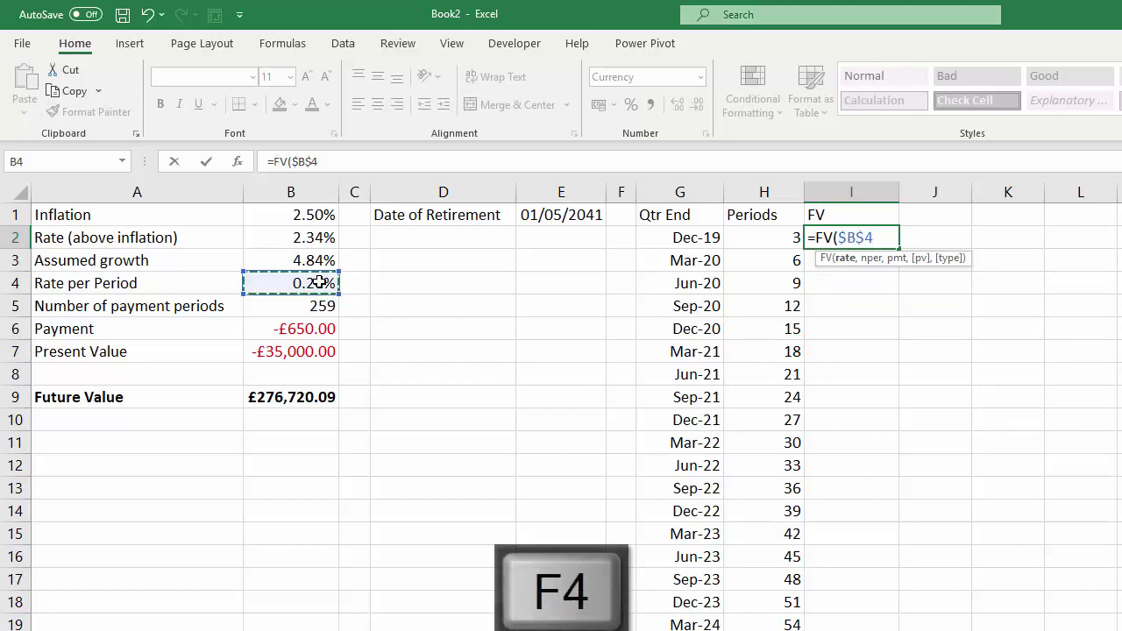
text(,)
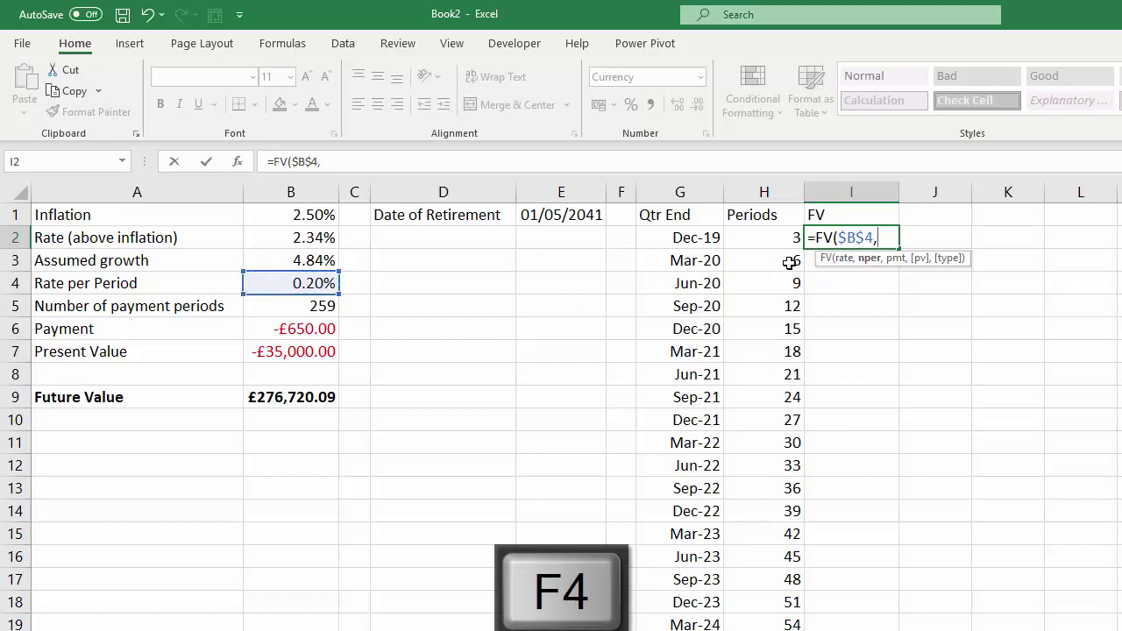
click(768, 241)
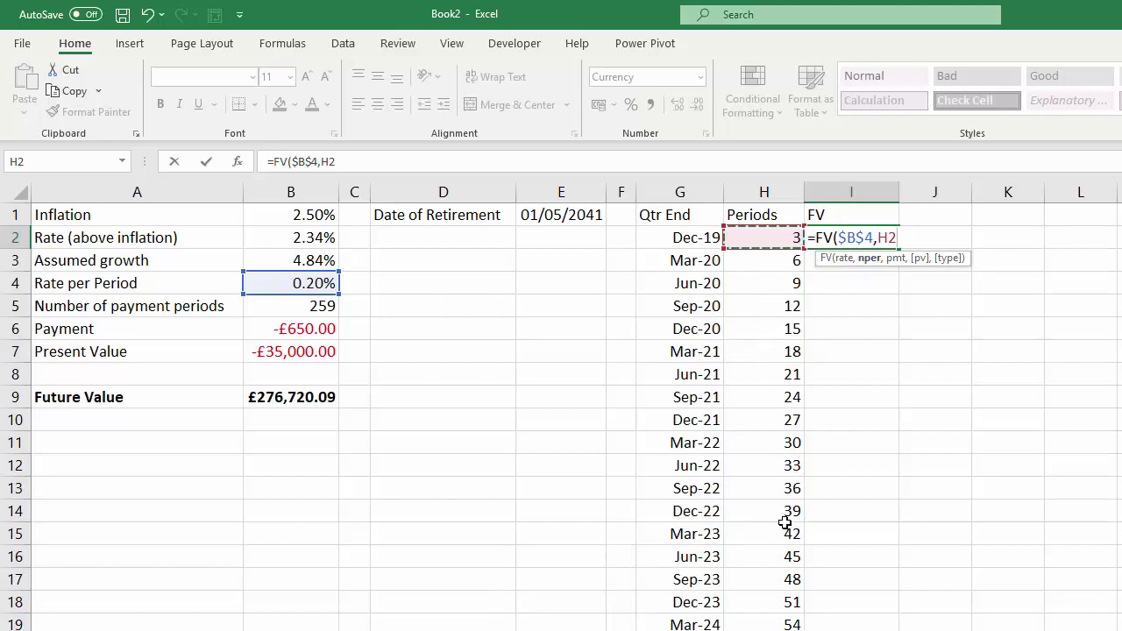
text(,)
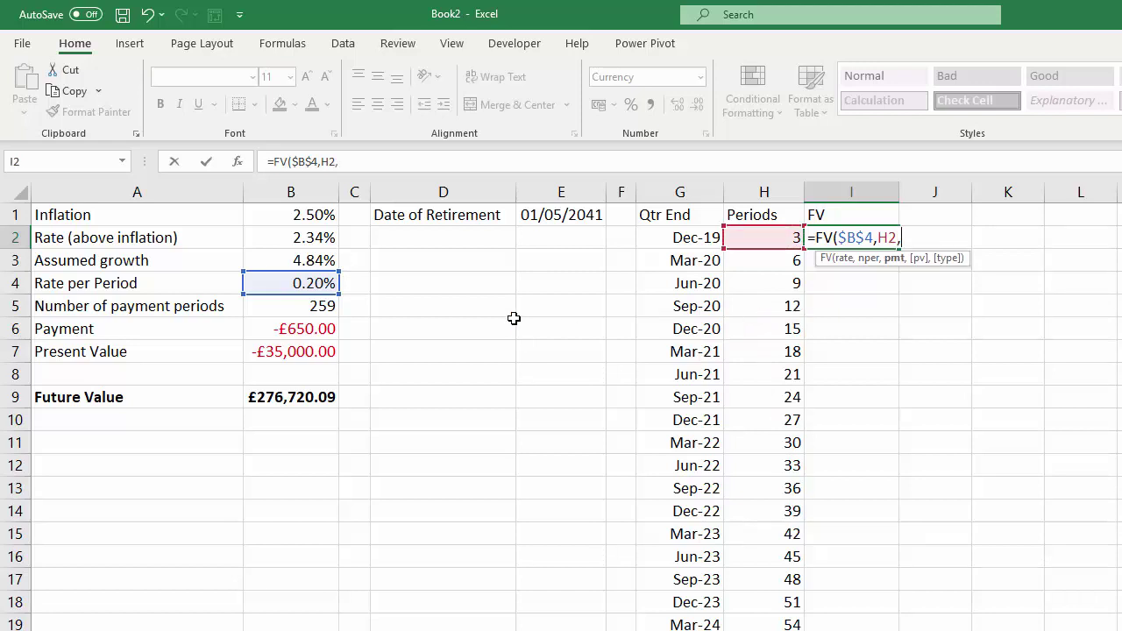
- Complete the I2 formula with $B$6 as payment and $B$7 as present value, and fill it down the FV column
click(302, 324)
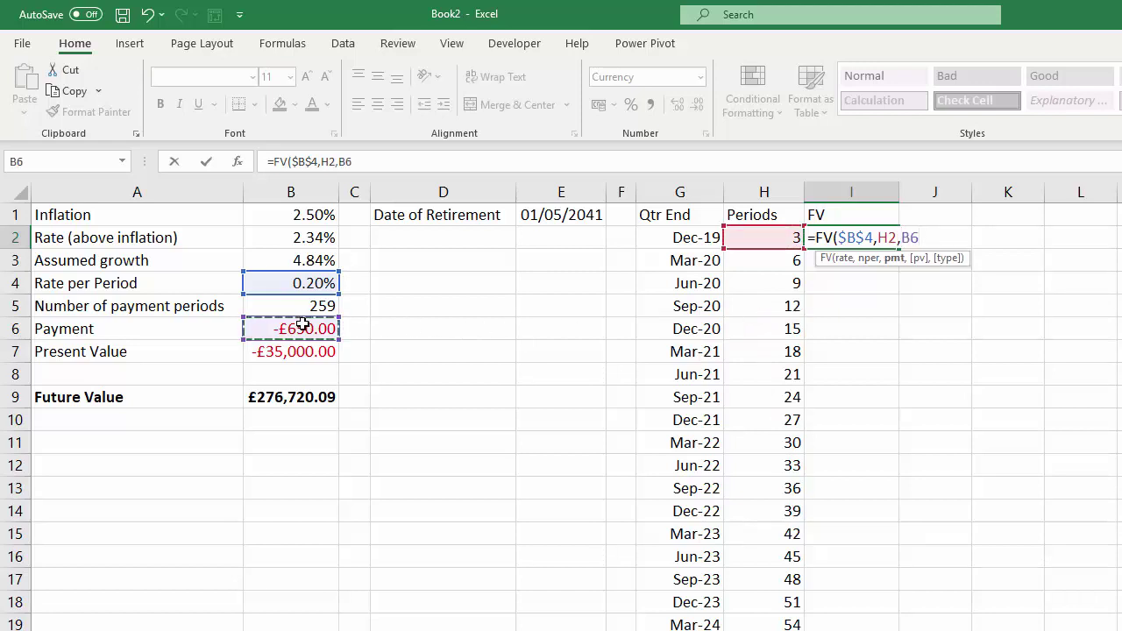
key(F4)
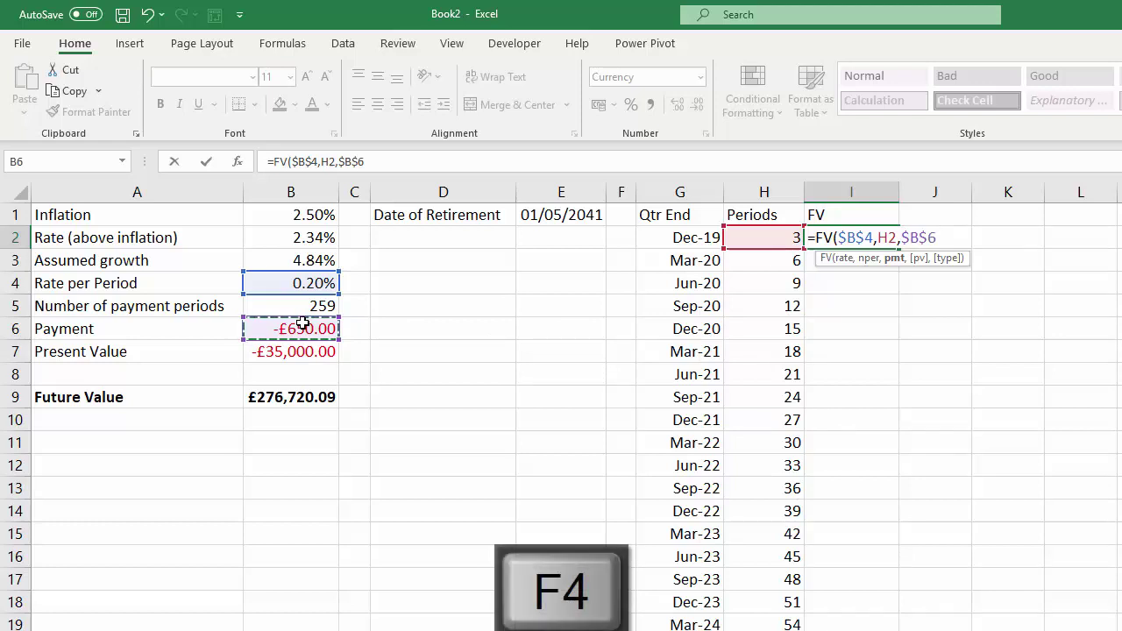
text(,)
click(295, 350)
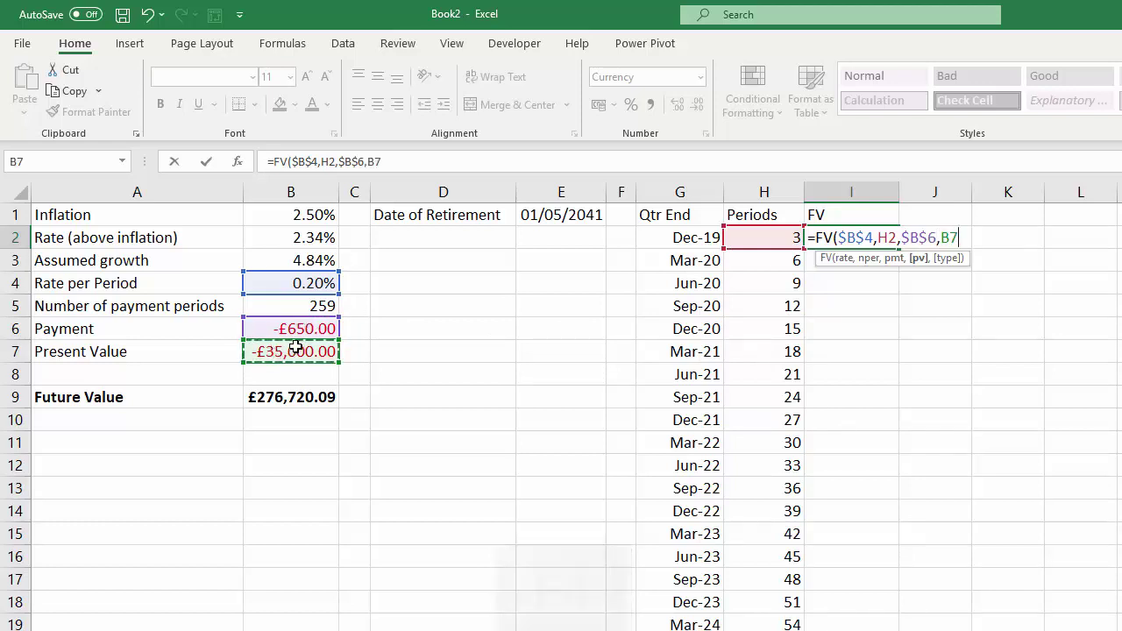
key(F4)
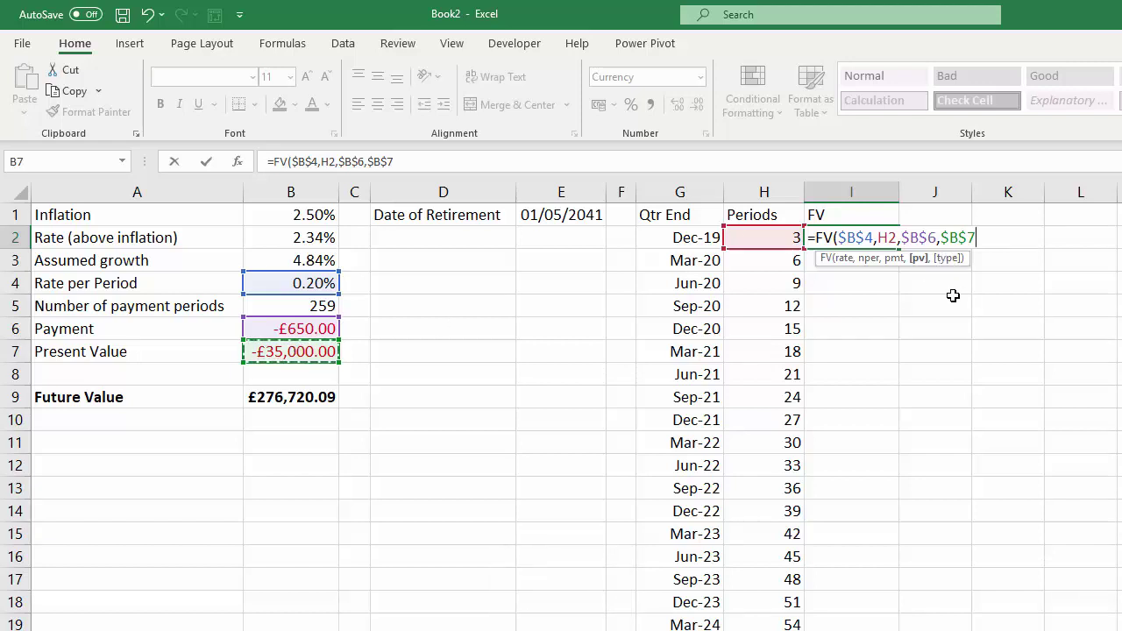
text())
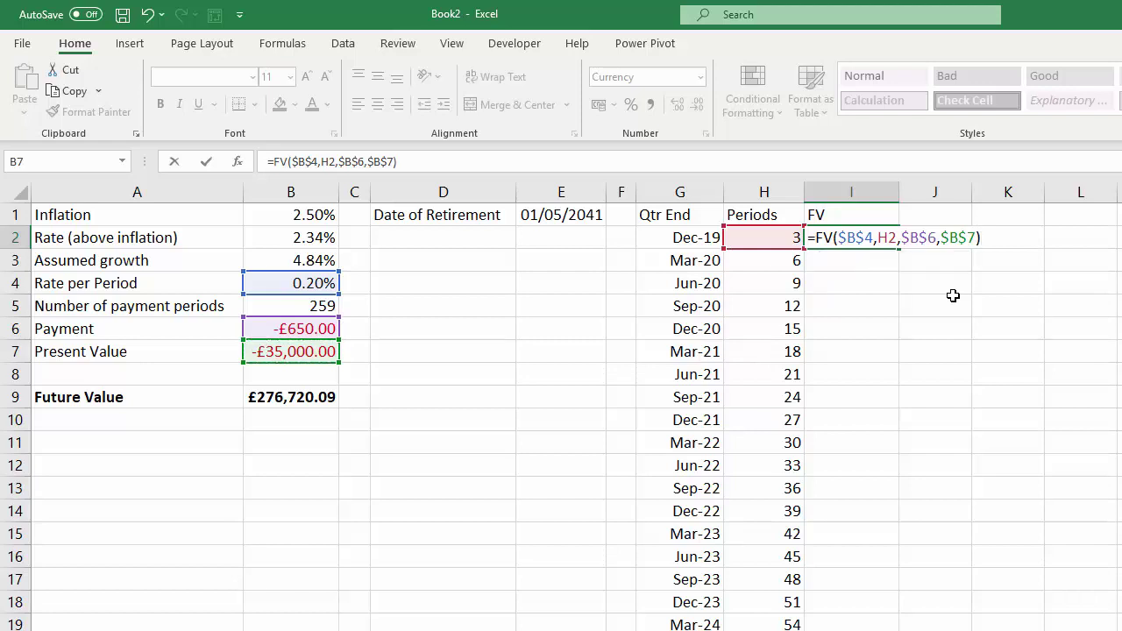
key(Return)
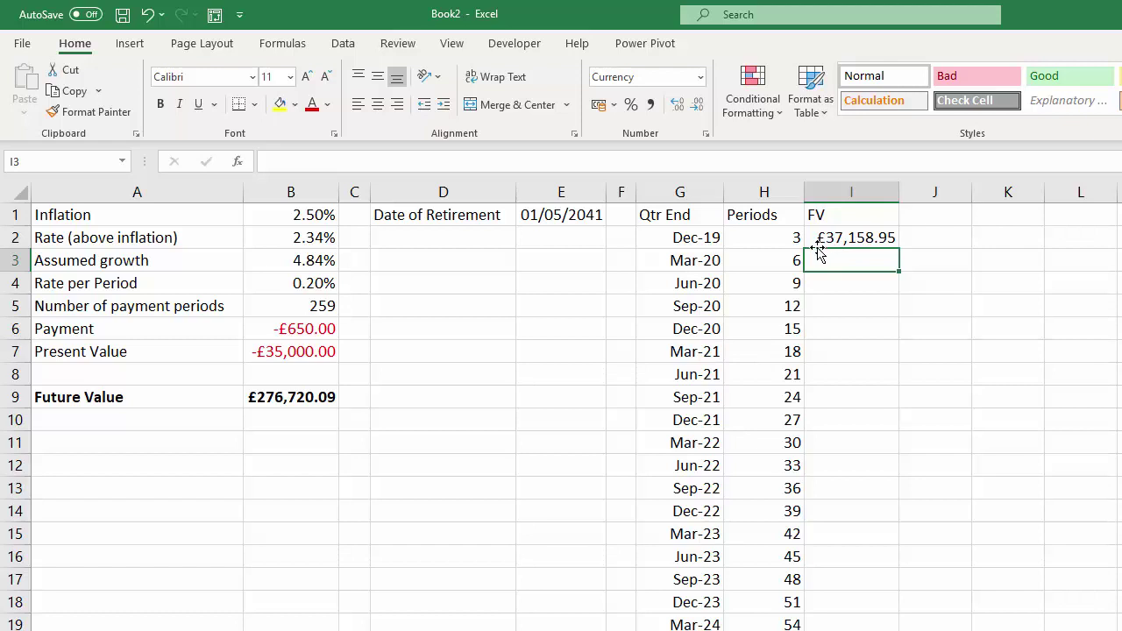
click(892, 244)
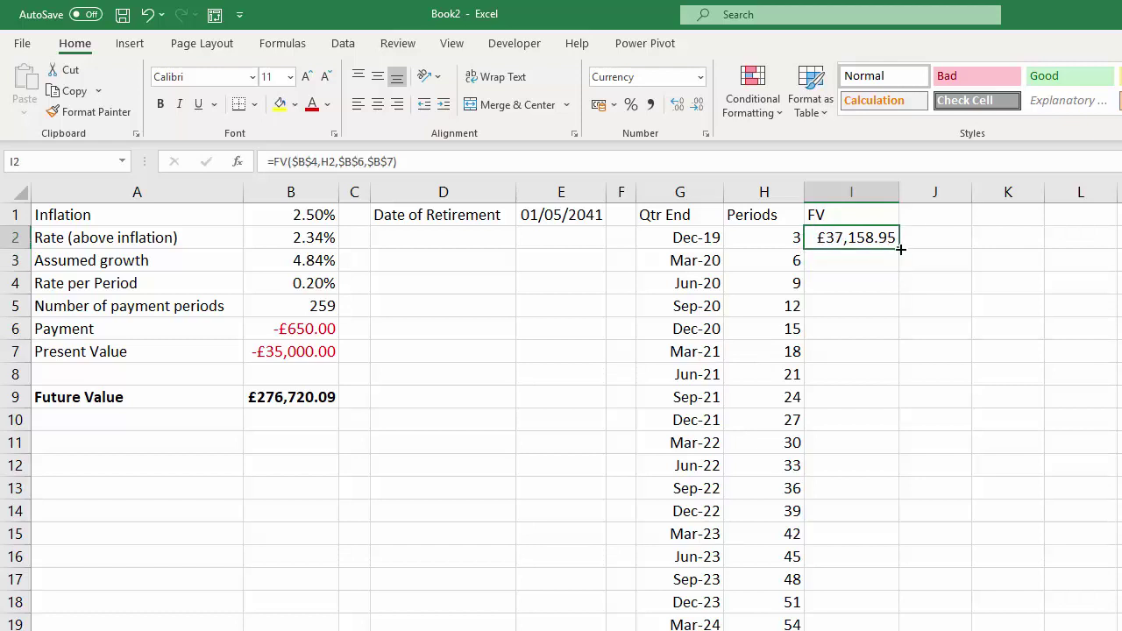
double_click(891, 243)
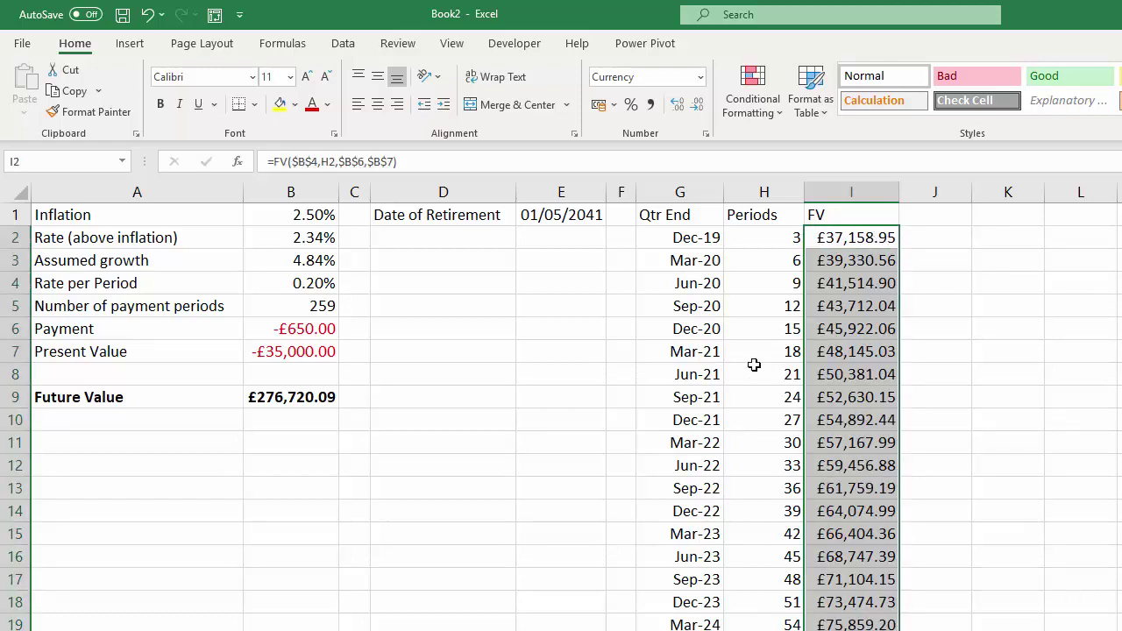